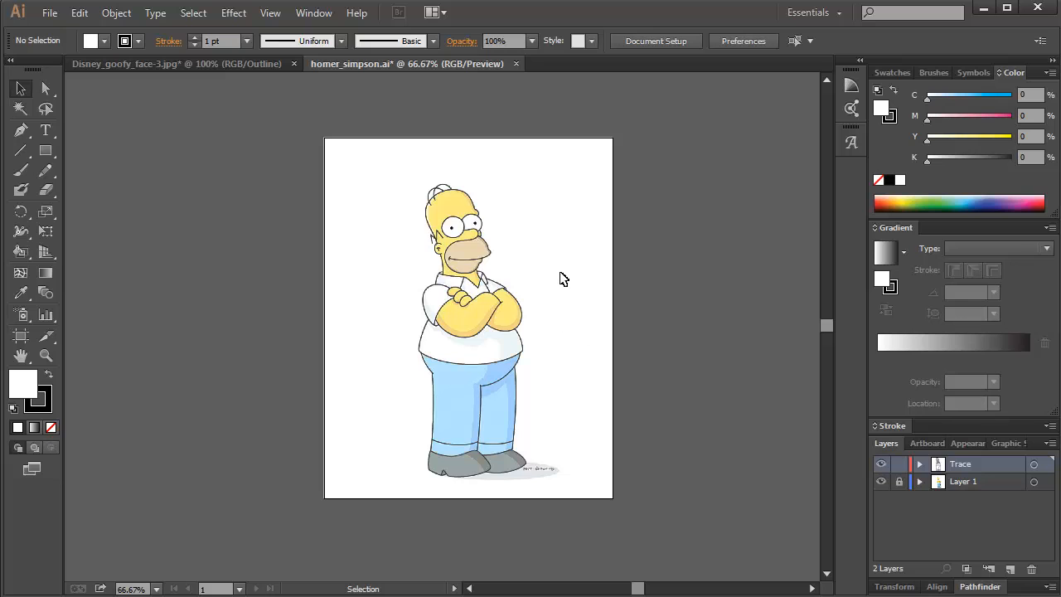
Inspect the traced head and eye outlines by selecting each path, leaving nothing selected.
{"action": "scroll", "coordinate": [457, 259], "scroll_direction": "up", "scroll_amount": 4}
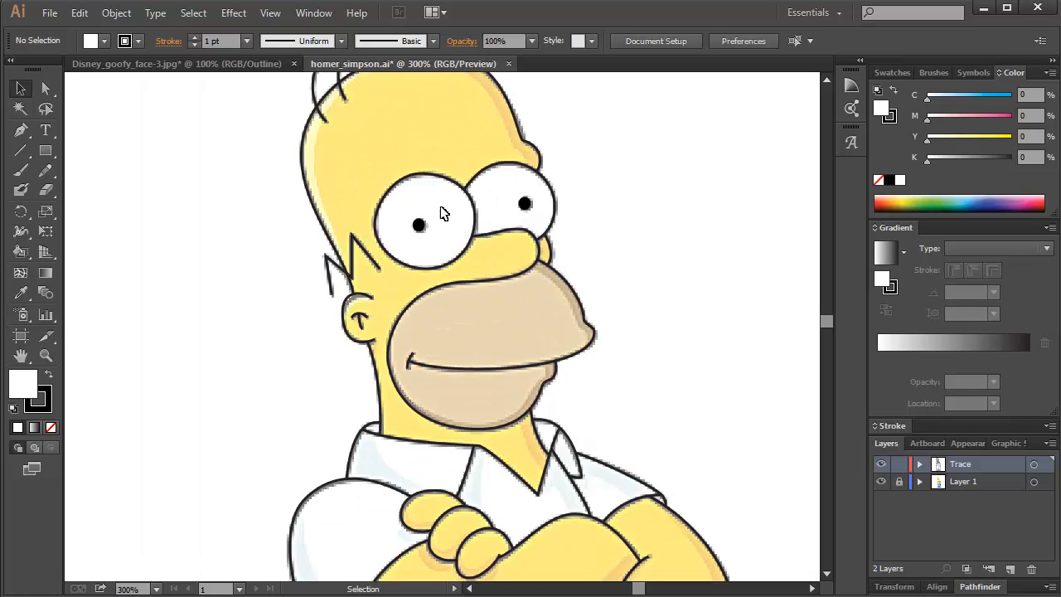
{"action": "left_click_drag", "start_coordinate": [549, 84], "coordinate": [552, 146]}
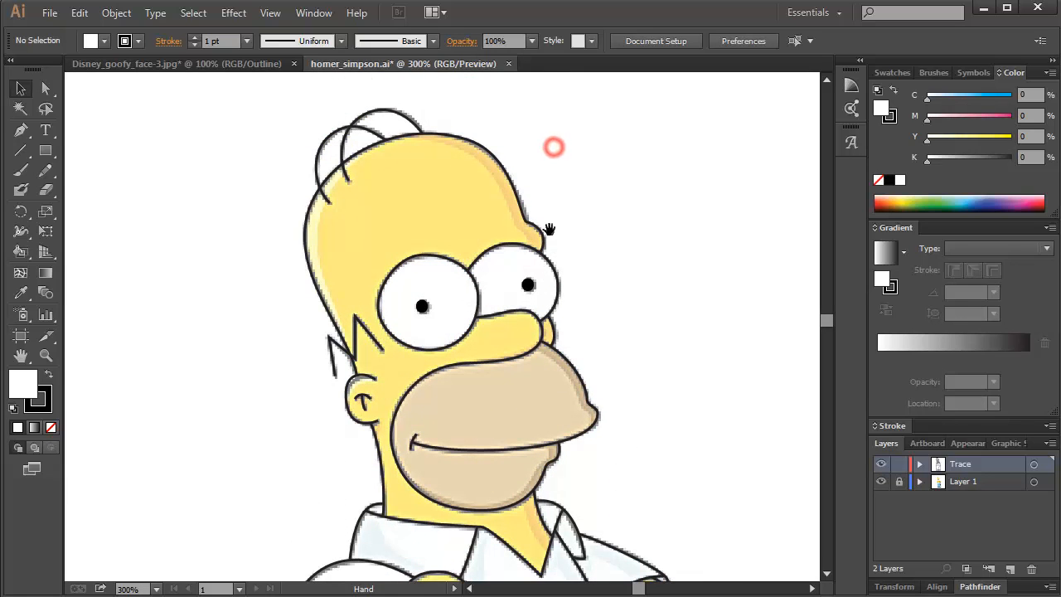
{"action": "left_click", "coordinate": [514, 187]}
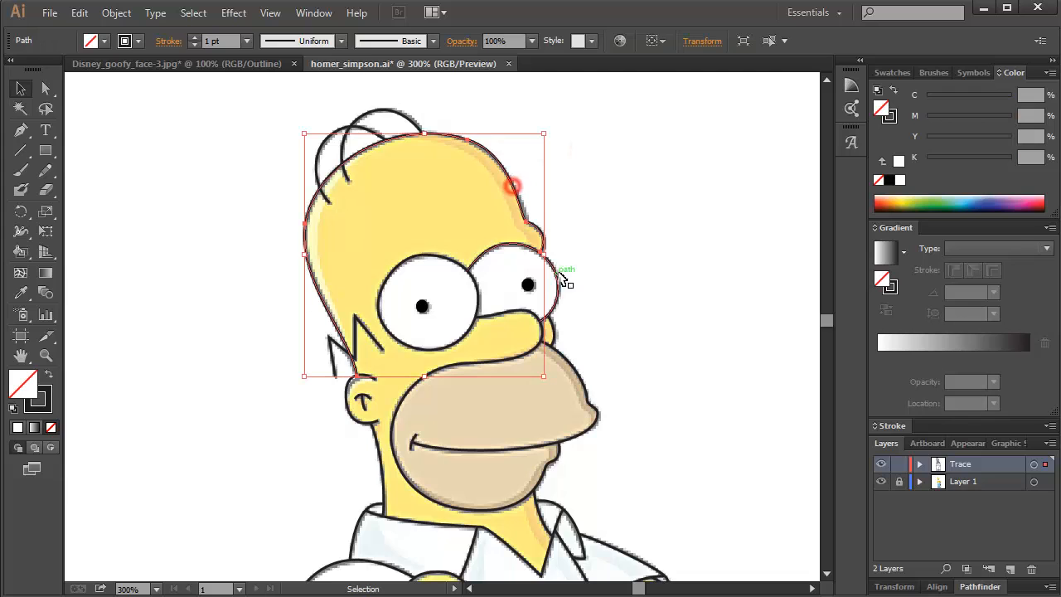
{"action": "left_click", "coordinate": [486, 244]}
{"action": "left_click", "coordinate": [454, 262]}
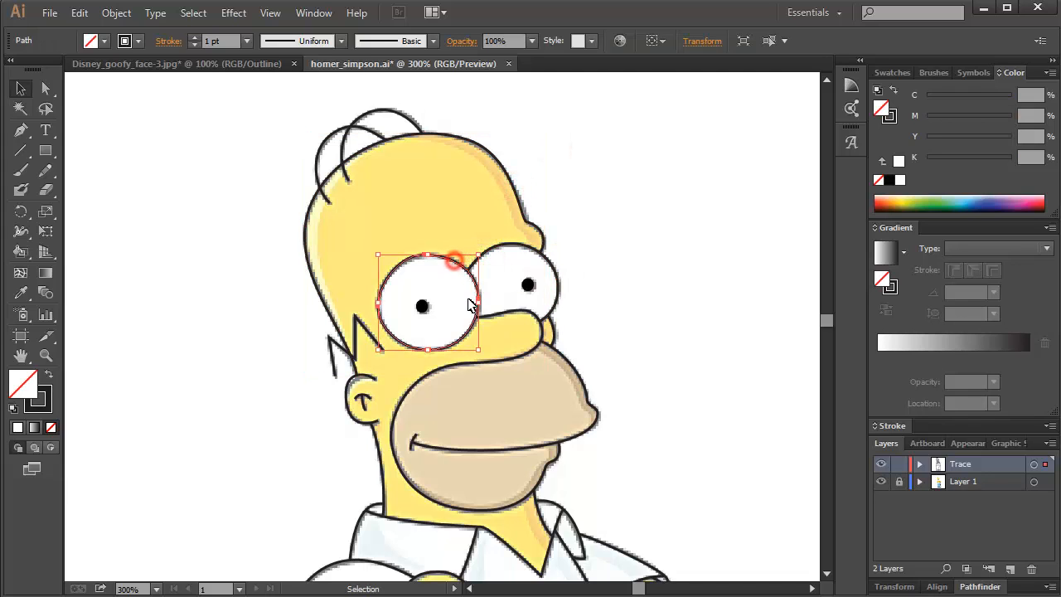
{"action": "left_click", "coordinate": [505, 171]}
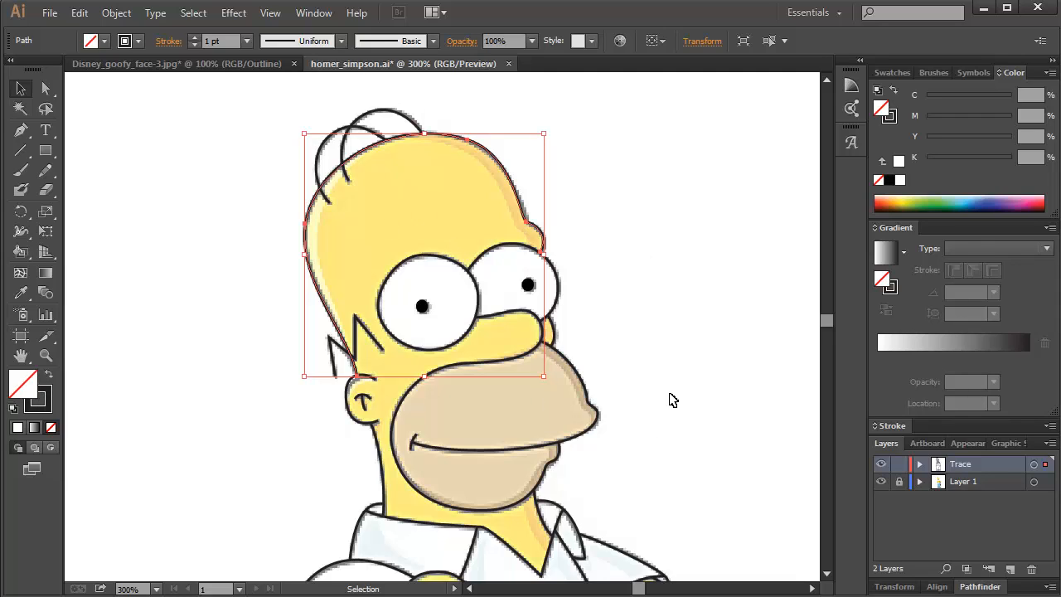
{"action": "left_click", "coordinate": [662, 332]}
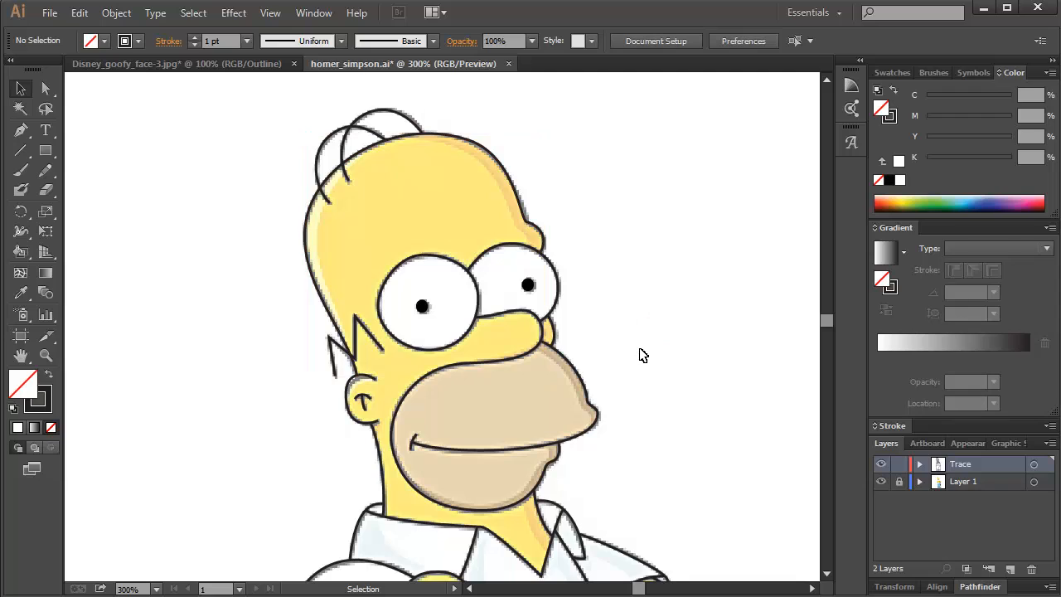
Hide Layer 1 so that only the line work on the Trace layer shows.
{"action": "left_click", "coordinate": [883, 483]}
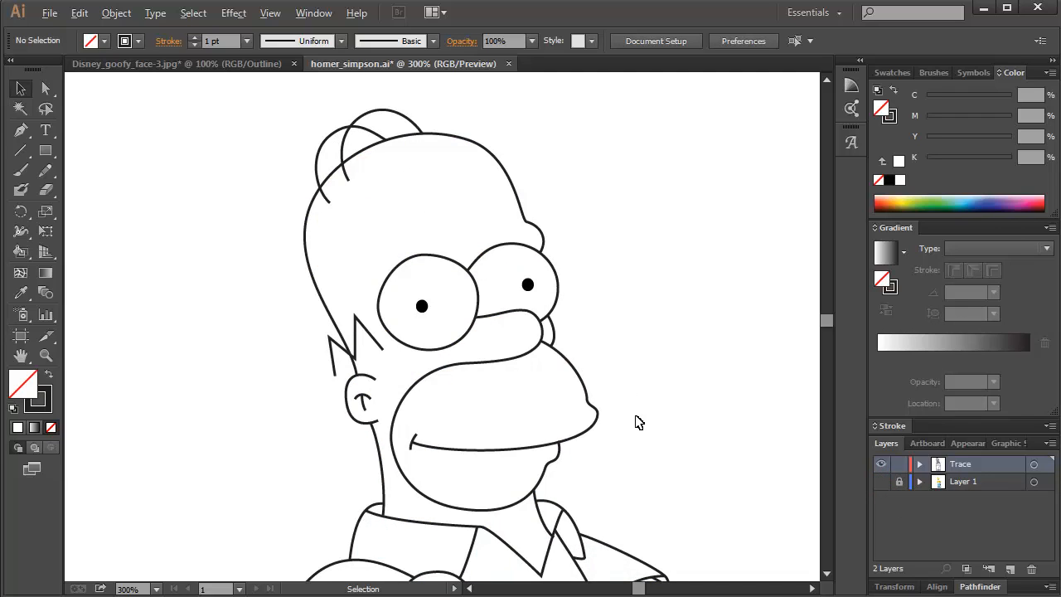
{"action": "left_click_drag", "start_coordinate": [649, 426], "coordinate": [626, 361]}
{"action": "scroll", "coordinate": [507, 339], "scroll_direction": "down", "scroll_amount": 2}
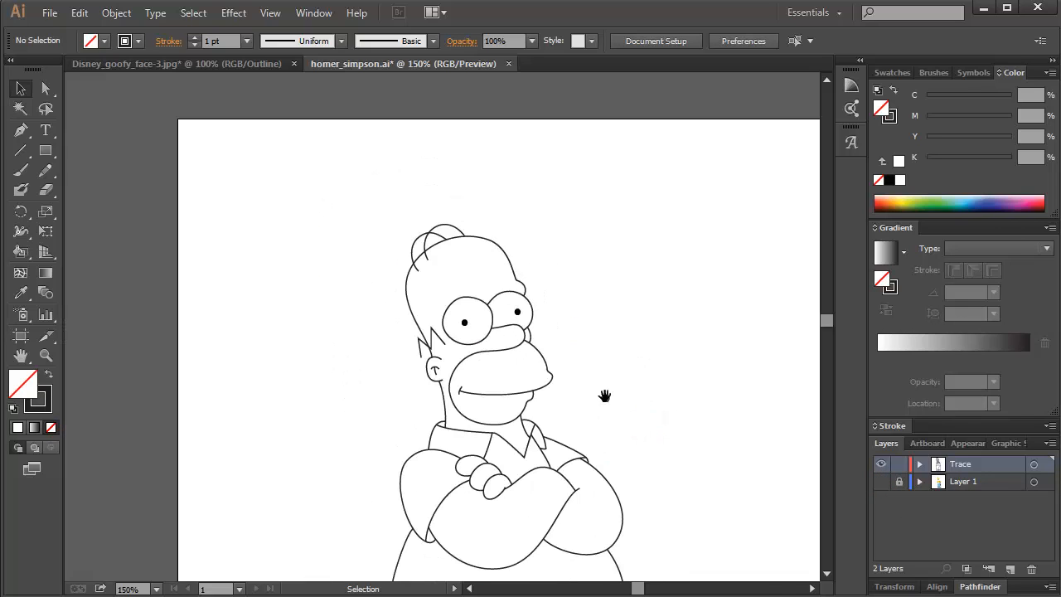
{"action": "left_click_drag", "start_coordinate": [604, 396], "coordinate": [546, 274]}
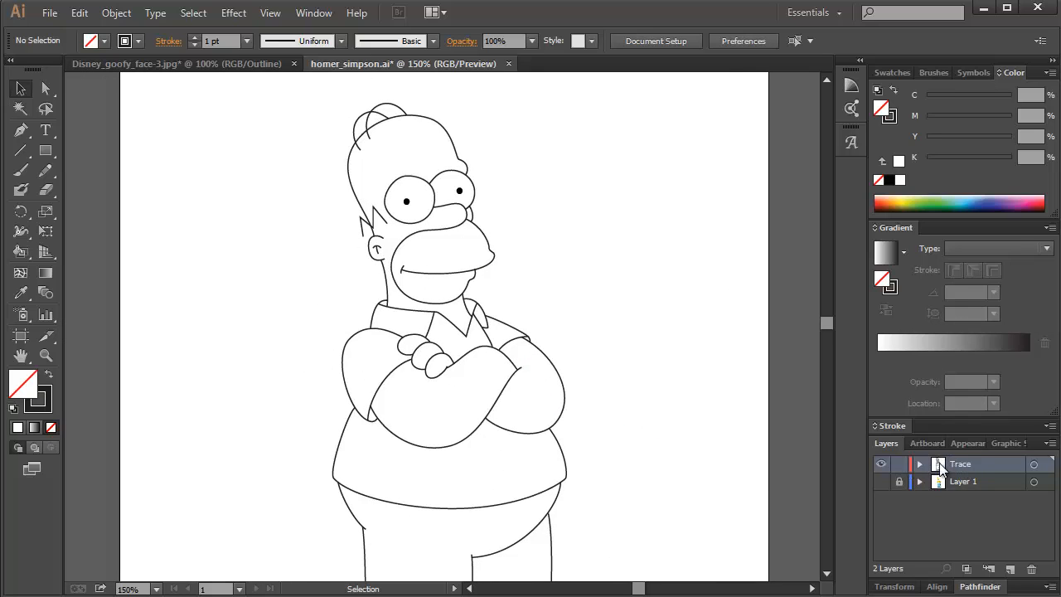
Compare the full-figure trace with the reference picture on Layer 1, leaving Layer 1 hidden.
{"action": "left_click", "coordinate": [884, 481]}
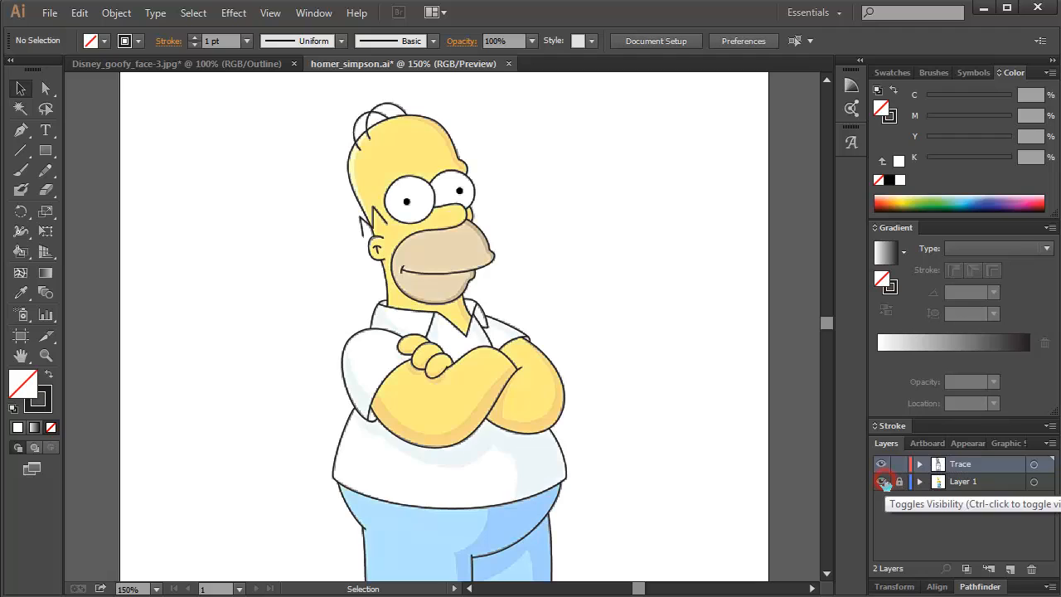
{"action": "left_click", "coordinate": [884, 482]}
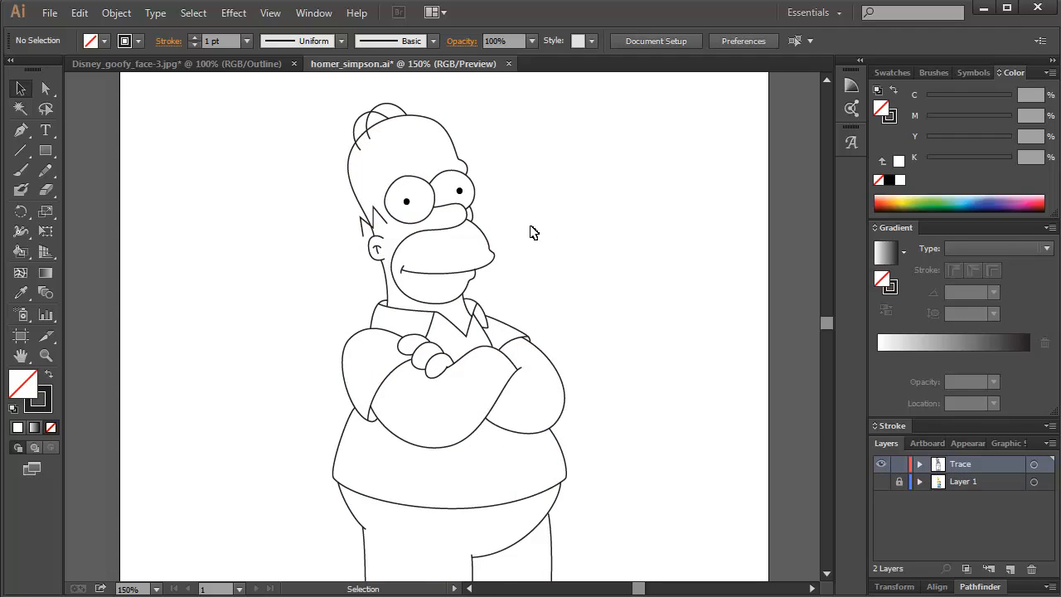
{"action": "scroll", "coordinate": [511, 272], "scroll_direction": "down", "scroll_amount": 1}
{"action": "scroll", "coordinate": [511, 272], "scroll_direction": "down", "scroll_amount": 1}
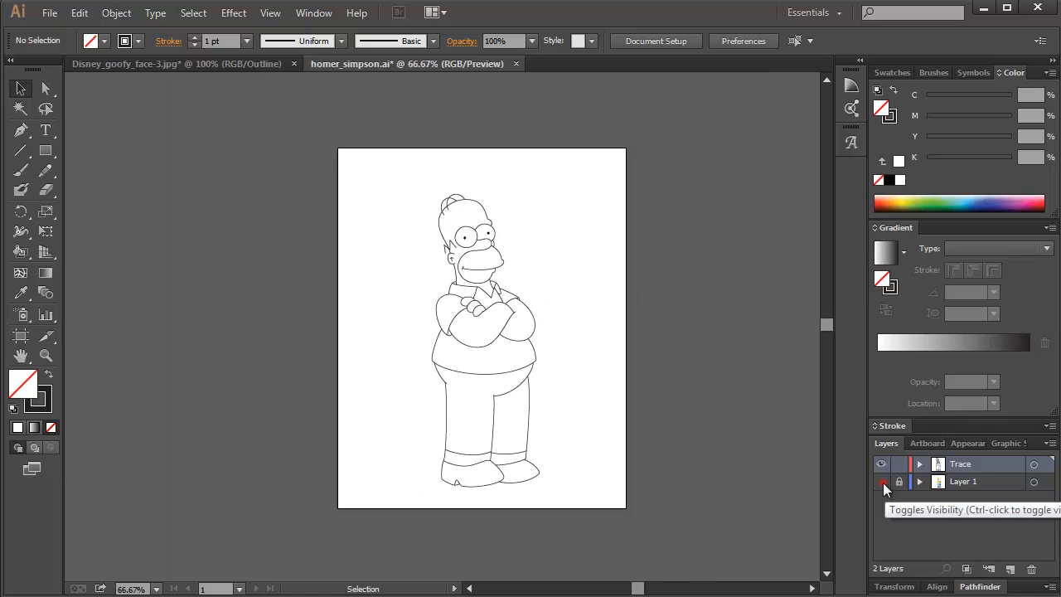
{"action": "left_click", "coordinate": [884, 483]}
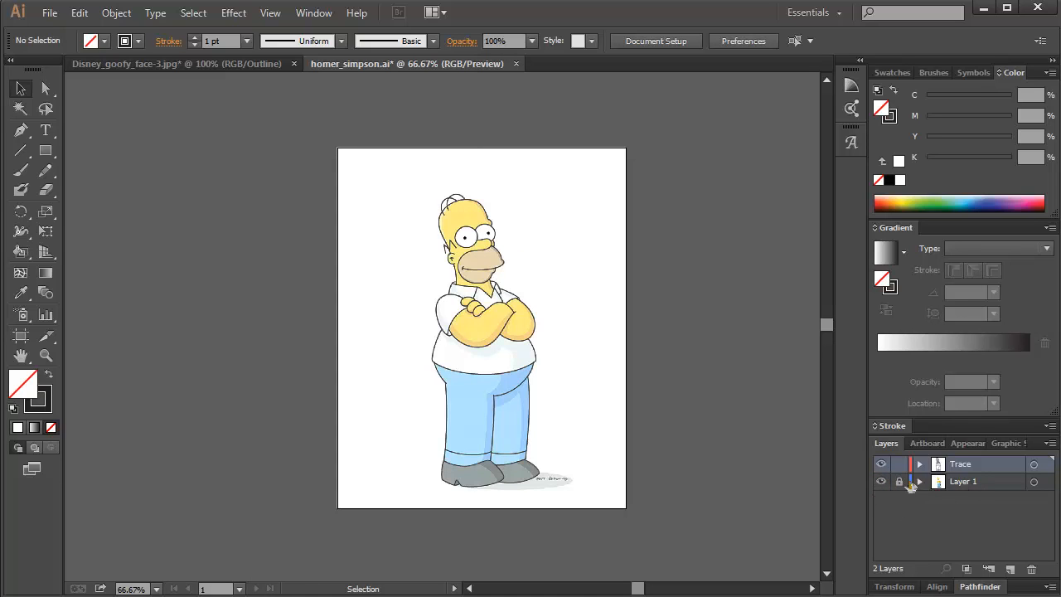
{"action": "left_click", "coordinate": [883, 484]}
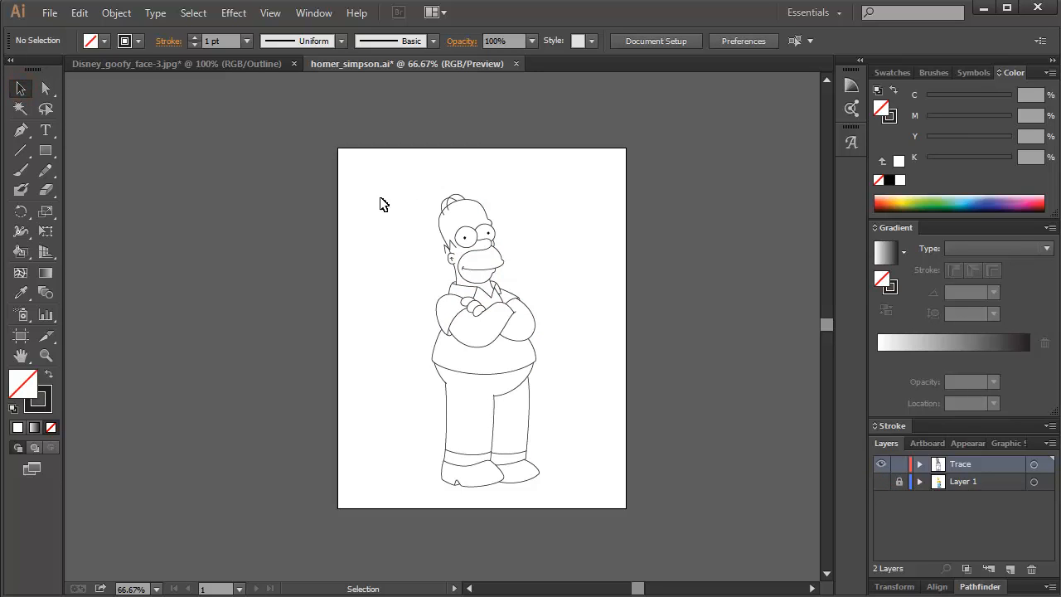
{"action": "mouse_move", "coordinate": [386, 172]}
{"action": "left_mouse_down"}
{"action": "mouse_move", "coordinate": [604, 550]}
{"action": "mouse_move", "coordinate": [594, 548]}
{"action": "left_mouse_up"}
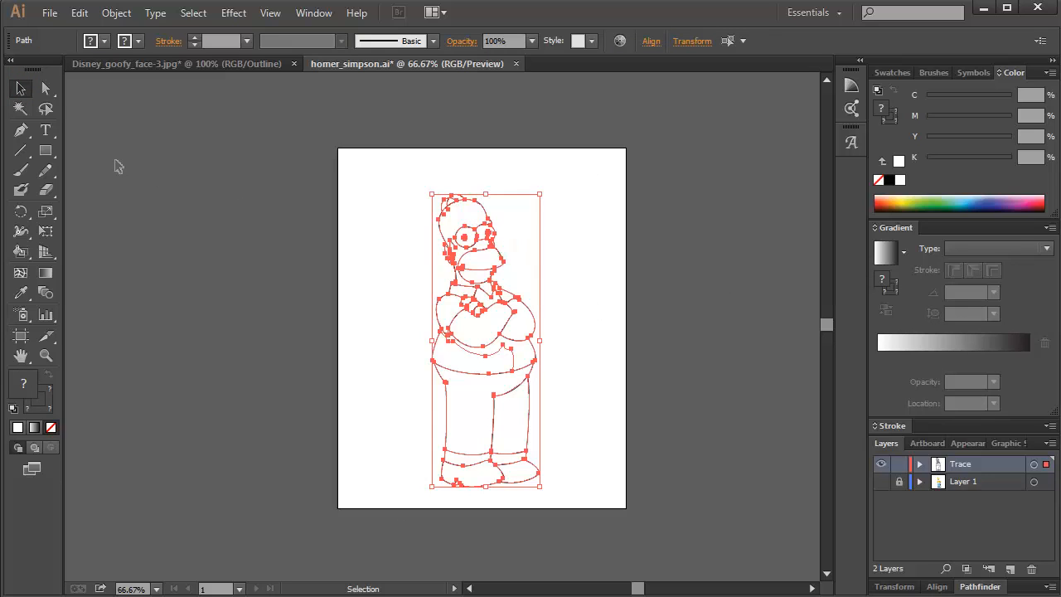
{"action": "left_click", "coordinate": [25, 251]}
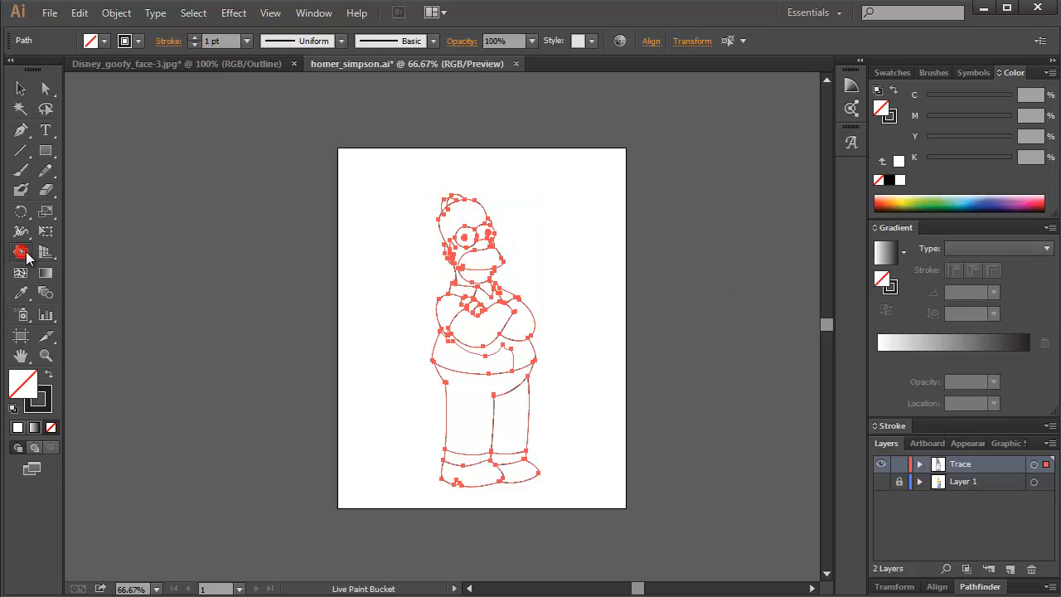
{"action": "mouse_move", "coordinate": [25, 252]}
{"action": "left_mouse_down"}
{"action": "mouse_move", "coordinate": [83, 252]}
{"action": "mouse_move", "coordinate": [21, 253]}
{"action": "mouse_move", "coordinate": [125, 272]}
{"action": "left_mouse_up"}
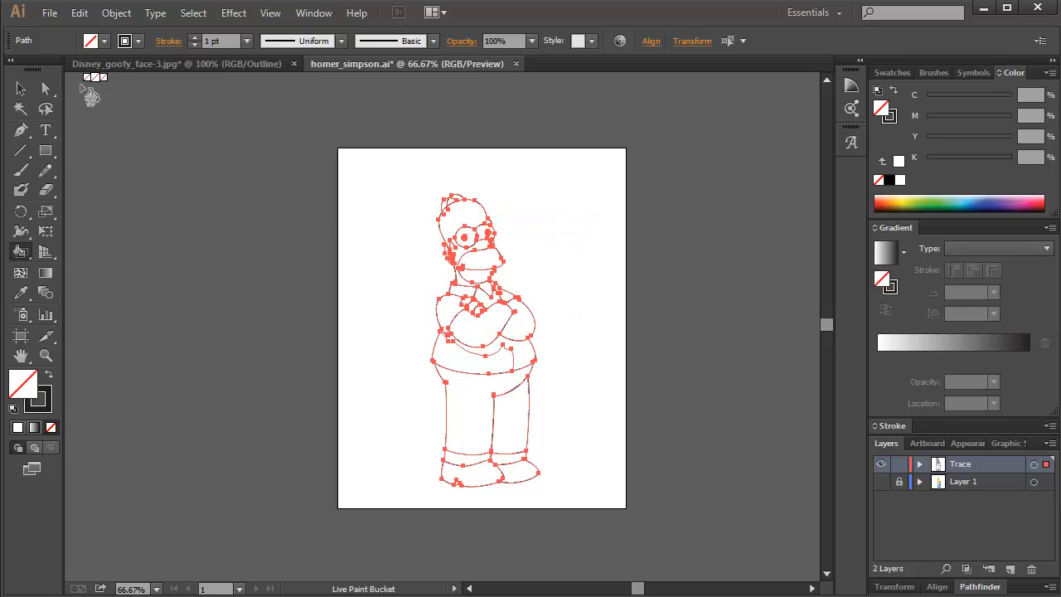
{"action": "left_click", "coordinate": [21, 89]}
{"action": "left_click", "coordinate": [372, 230]}
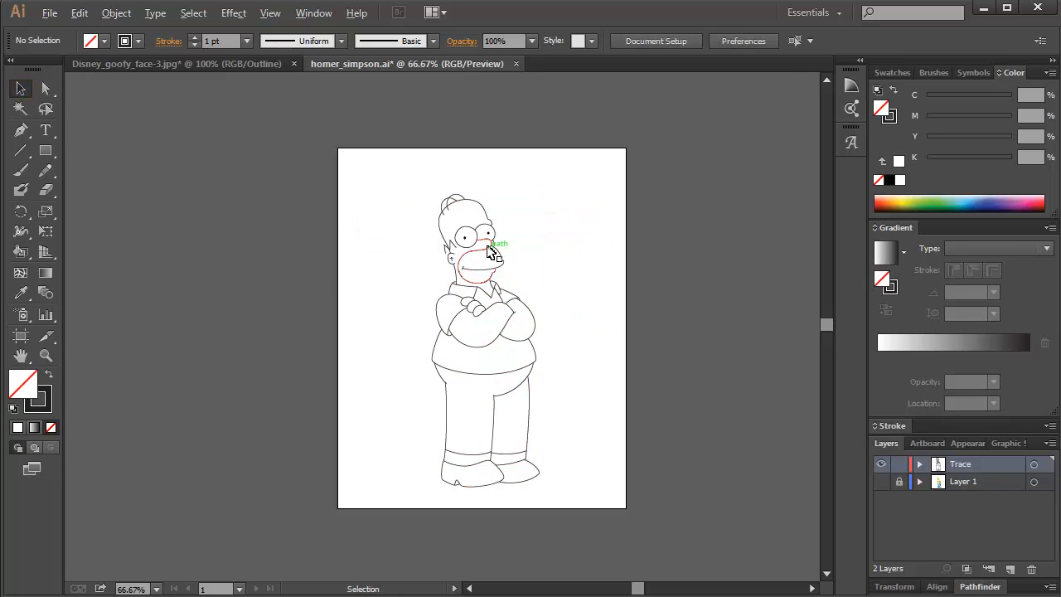
Move the end anchor of the head outline at the brow onto the far eye's outline using Direct Selection.
{"action": "scroll", "coordinate": [489, 247], "scroll_direction": "up", "scroll_amount": 5}
{"action": "key", "text": "space"}
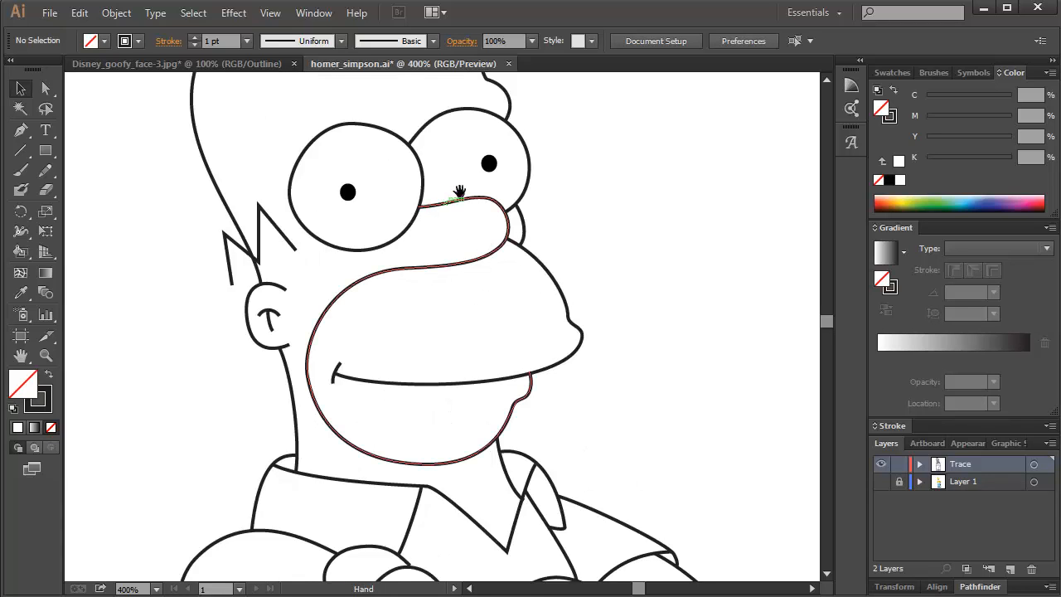
{"action": "left_click_drag", "start_coordinate": [459, 192], "coordinate": [492, 364]}
{"action": "scroll", "coordinate": [531, 306], "scroll_direction": "up", "scroll_amount": 2}
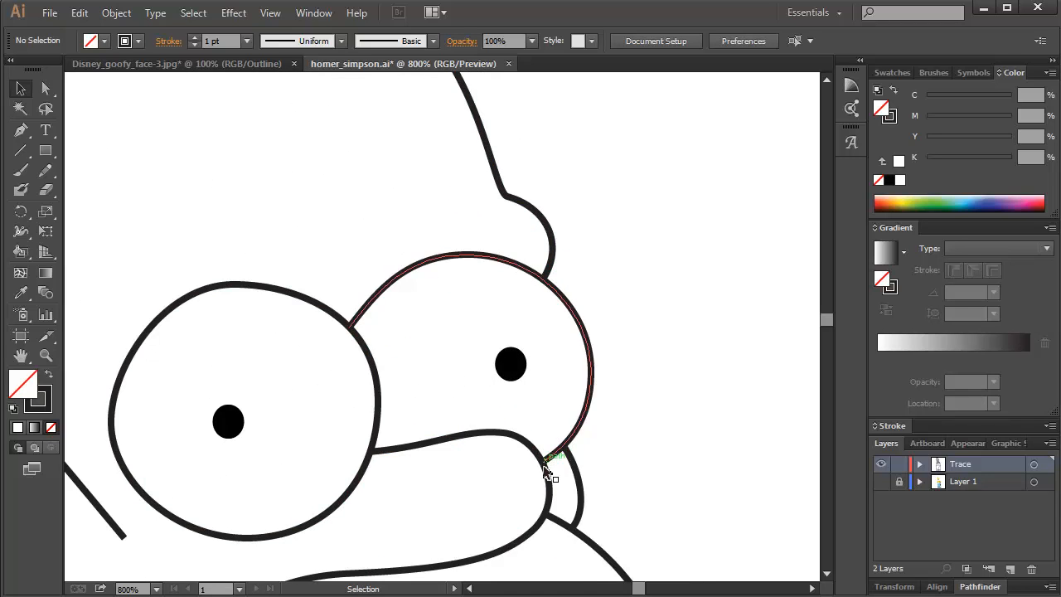
{"action": "left_click", "coordinate": [45, 90]}
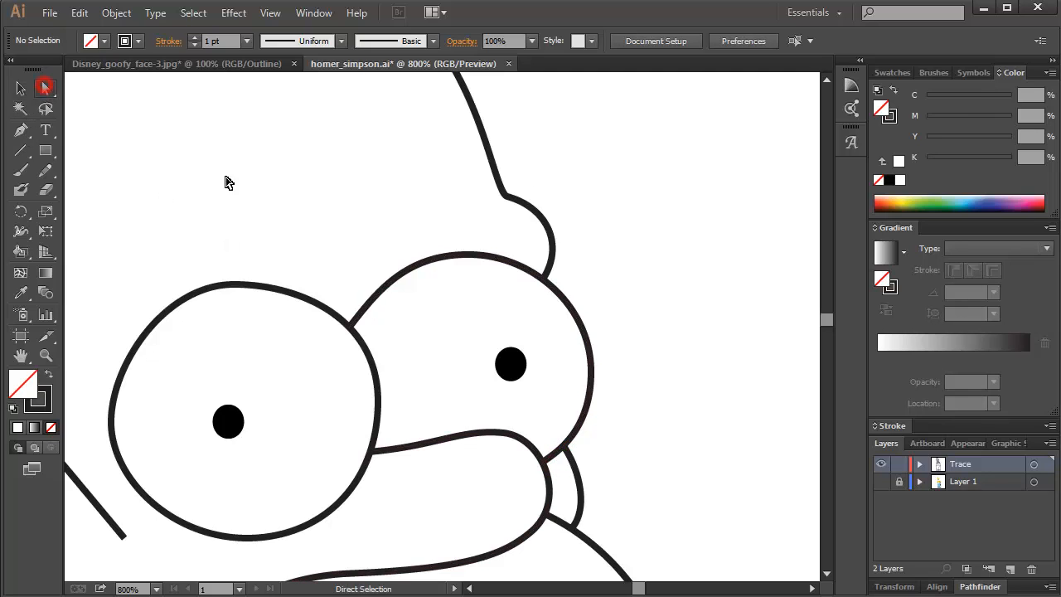
{"action": "left_click", "coordinate": [549, 222]}
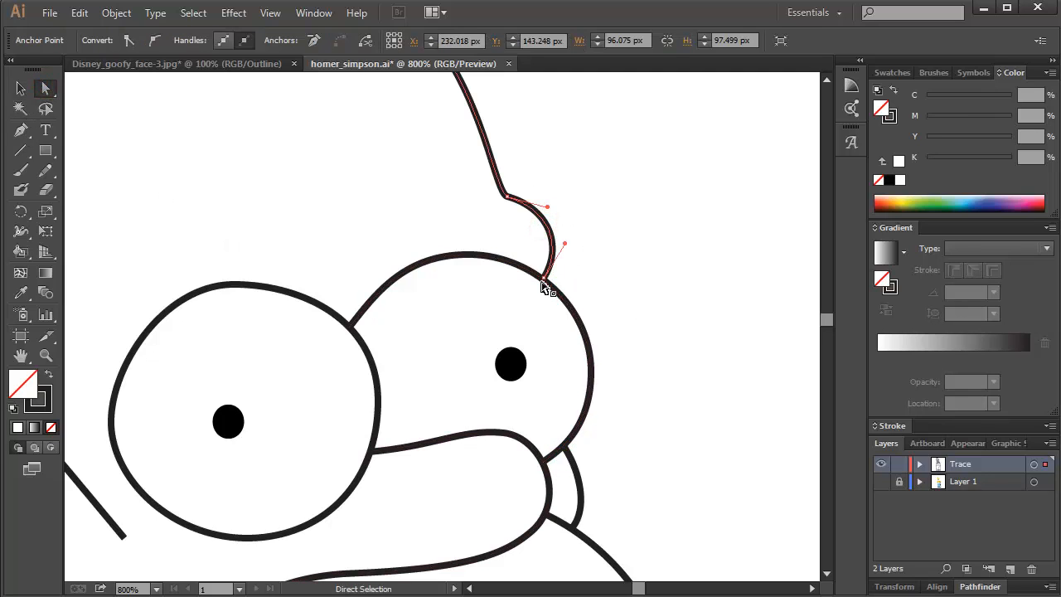
{"action": "mouse_move", "coordinate": [544, 277]}
{"action": "left_mouse_down"}
{"action": "mouse_move", "coordinate": [564, 267]}
{"action": "mouse_move", "coordinate": [544, 283]}
{"action": "left_mouse_up"}
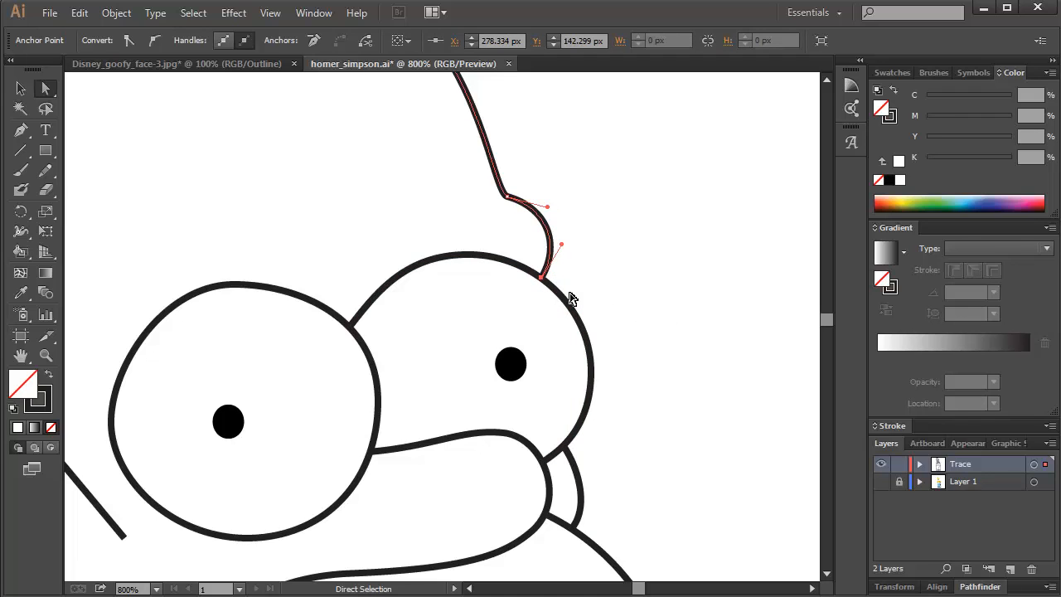
Examine the ear, mouth, collar, nose and head outlines for gaps between paths.
{"action": "left_click", "coordinate": [882, 484]}
{"action": "left_click", "coordinate": [883, 484]}
{"action": "left_click_drag", "start_coordinate": [525, 469], "coordinate": [617, 277]}
{"action": "left_click_drag", "start_coordinate": [429, 398], "coordinate": [490, 301]}
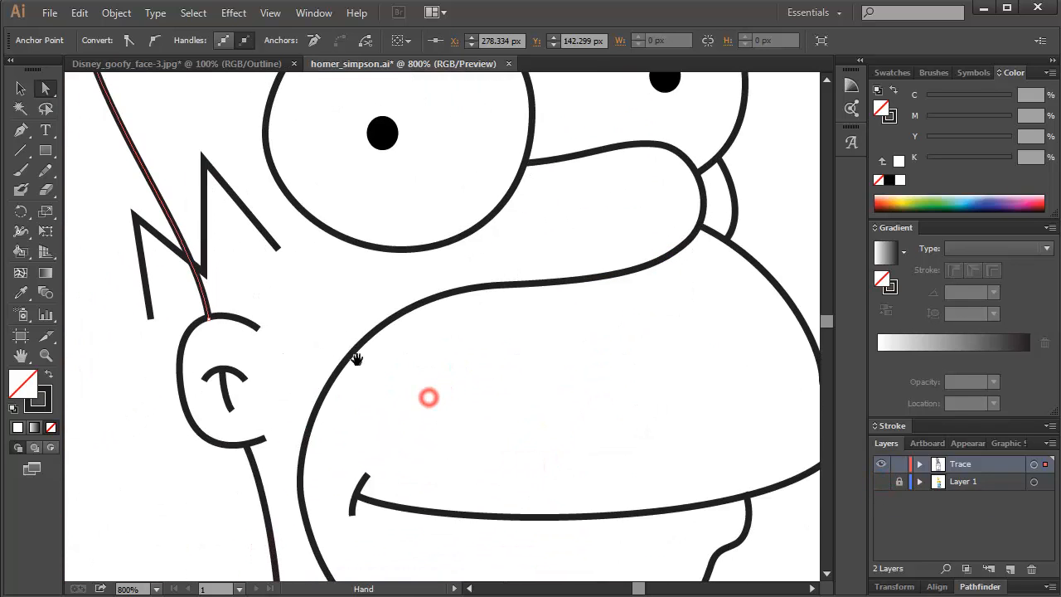
{"action": "left_click_drag", "start_coordinate": [286, 353], "coordinate": [297, 244]}
{"action": "left_click_drag", "start_coordinate": [439, 369], "coordinate": [355, 270]}
{"action": "left_click_drag", "start_coordinate": [445, 438], "coordinate": [392, 310]}
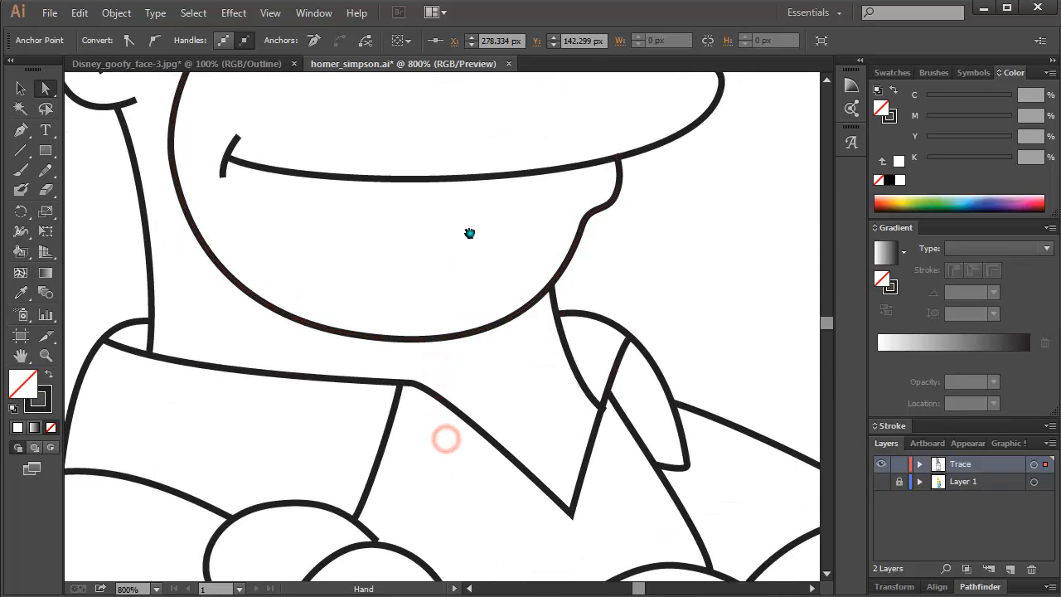
{"action": "left_click_drag", "start_coordinate": [469, 233], "coordinate": [488, 520]}
{"action": "left_click_drag", "start_coordinate": [475, 238], "coordinate": [514, 461]}
{"action": "left_click_drag", "start_coordinate": [455, 273], "coordinate": [531, 453]}
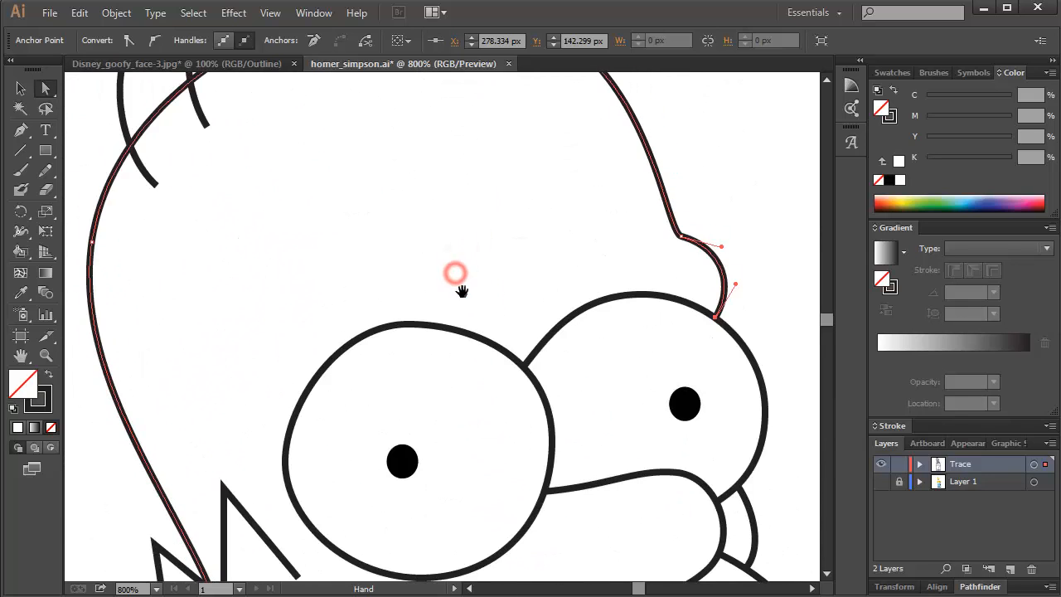
{"action": "left_click_drag", "start_coordinate": [462, 291], "coordinate": [460, 317]}
{"action": "scroll", "coordinate": [483, 327], "scroll_direction": "down", "scroll_amount": 5}
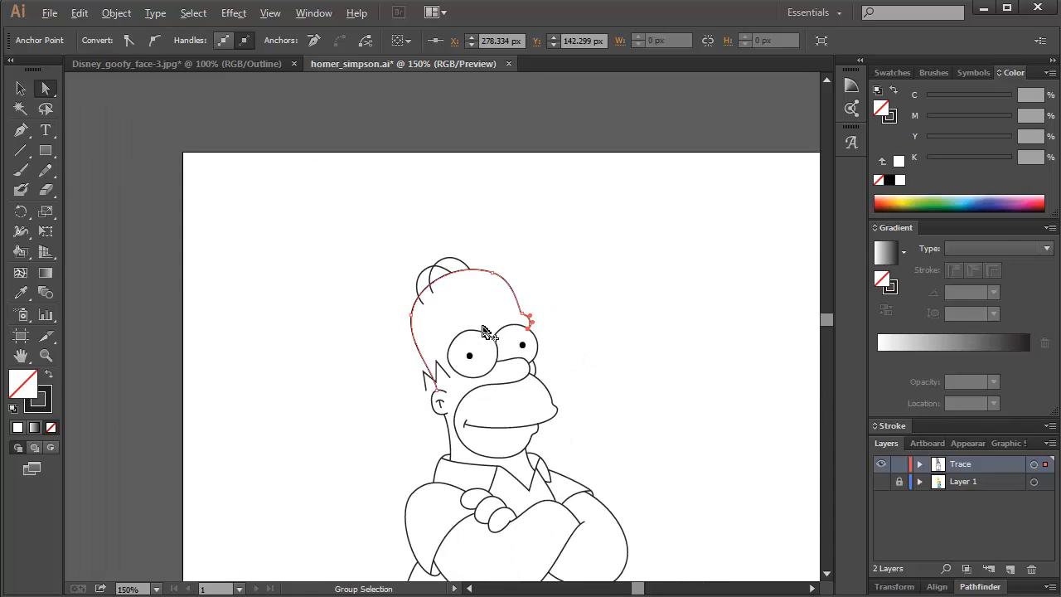
Select all the traced paths, convert them into a Live Paint group, and deselect it.
{"action": "left_click", "coordinate": [21, 89]}
{"action": "left_click_drag", "start_coordinate": [668, 367], "coordinate": [592, 206]}
{"action": "scroll", "coordinate": [532, 270], "scroll_direction": "down", "scroll_amount": 3}
{"action": "mouse_move", "coordinate": [428, 190]}
{"action": "left_mouse_down"}
{"action": "mouse_move", "coordinate": [548, 381]}
{"action": "mouse_move", "coordinate": [577, 484]}
{"action": "left_mouse_up"}
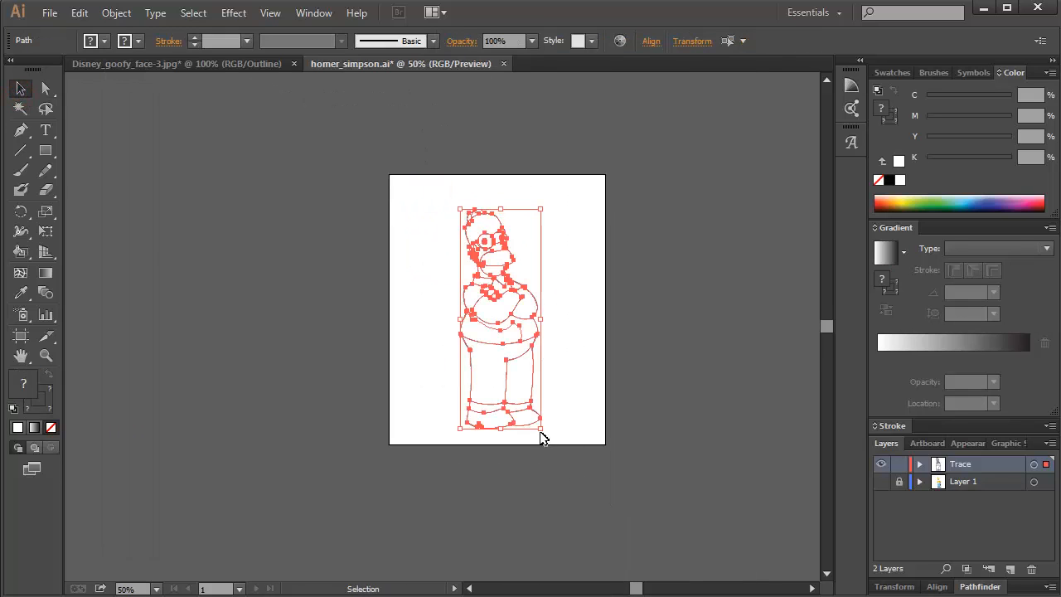
{"action": "left_click", "coordinate": [19, 253]}
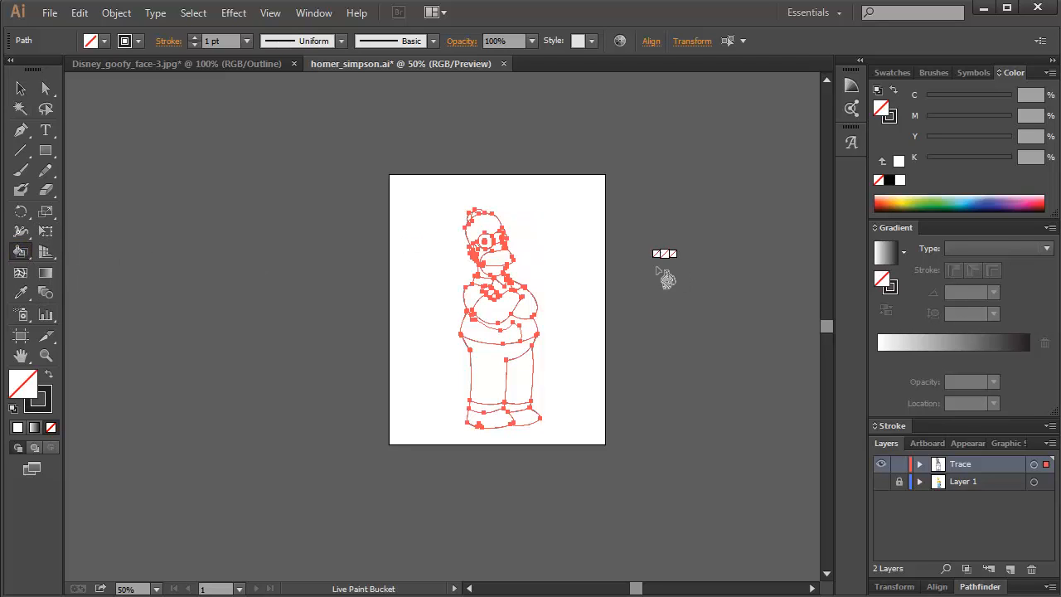
{"action": "left_click", "coordinate": [503, 283]}
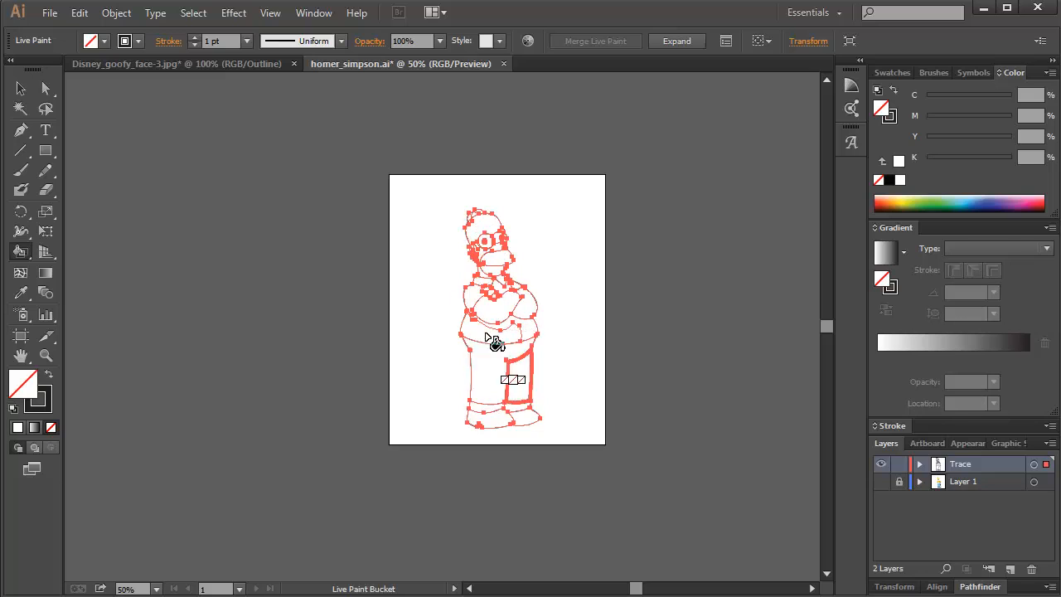
{"action": "left_click", "coordinate": [21, 89]}
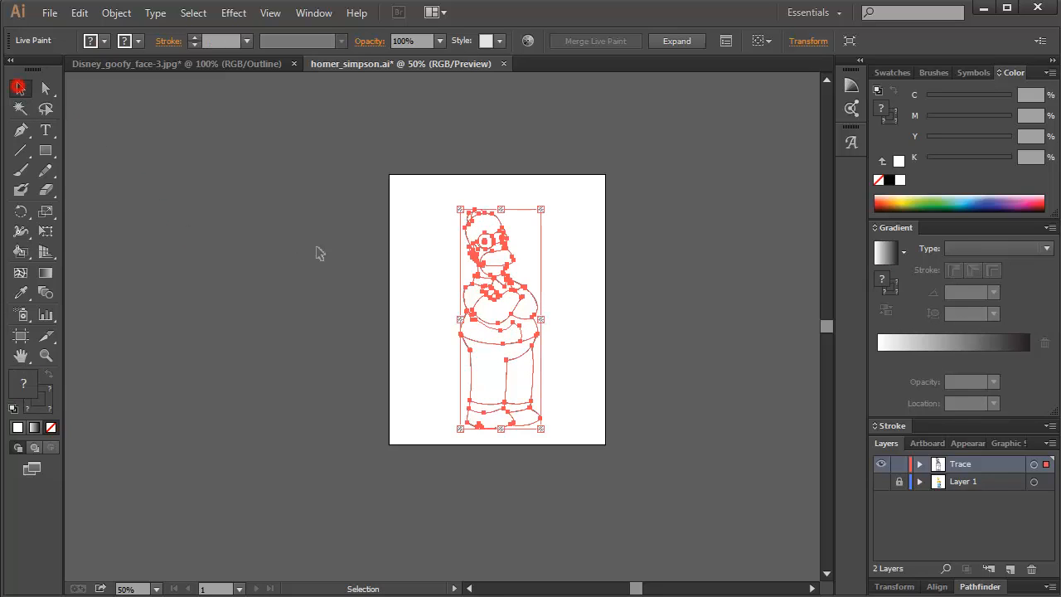
{"action": "left_click", "coordinate": [328, 254]}
Show the coloured reference picture on Layer 1 beneath the full-figure trace.
{"action": "scroll", "coordinate": [488, 287], "scroll_direction": "up", "scroll_amount": 1}
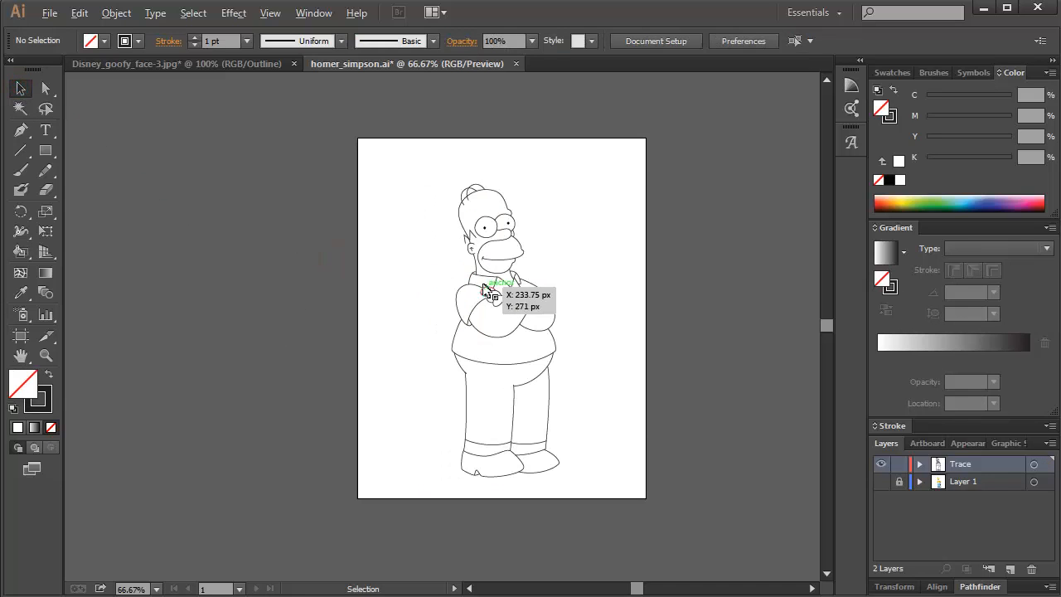
{"action": "scroll", "coordinate": [549, 300], "scroll_direction": "up", "scroll_amount": 1}
{"action": "key", "text": "space"}
{"action": "left_click_drag", "start_coordinate": [582, 284], "coordinate": [529, 284]}
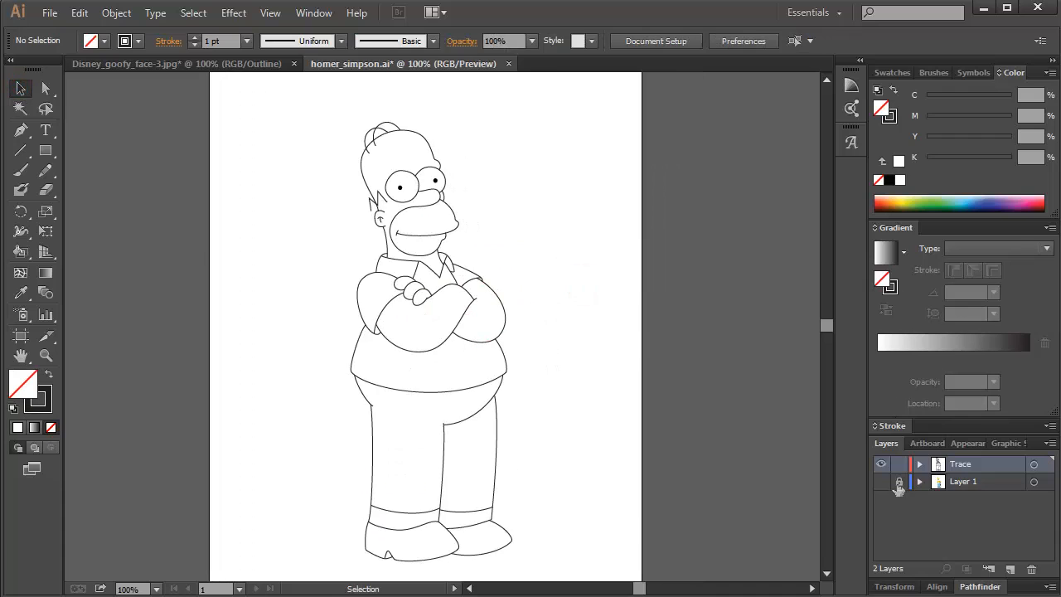
{"action": "left_click", "coordinate": [881, 482]}
{"action": "left_click", "coordinate": [882, 482]}
{"action": "left_click", "coordinate": [882, 482]}
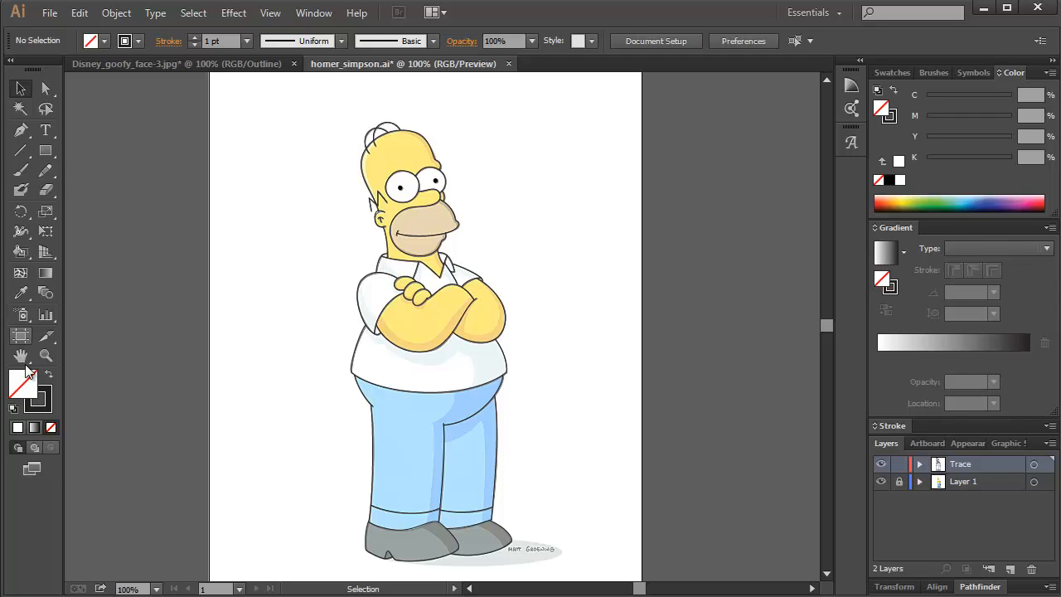
{"action": "left_click", "coordinate": [34, 401]}
Sample the yellow from the reference head with the Eyedropper and fill the traced head with it using the Live Paint Bucket.
{"action": "left_click", "coordinate": [21, 294]}
{"action": "left_click", "coordinate": [406, 149]}
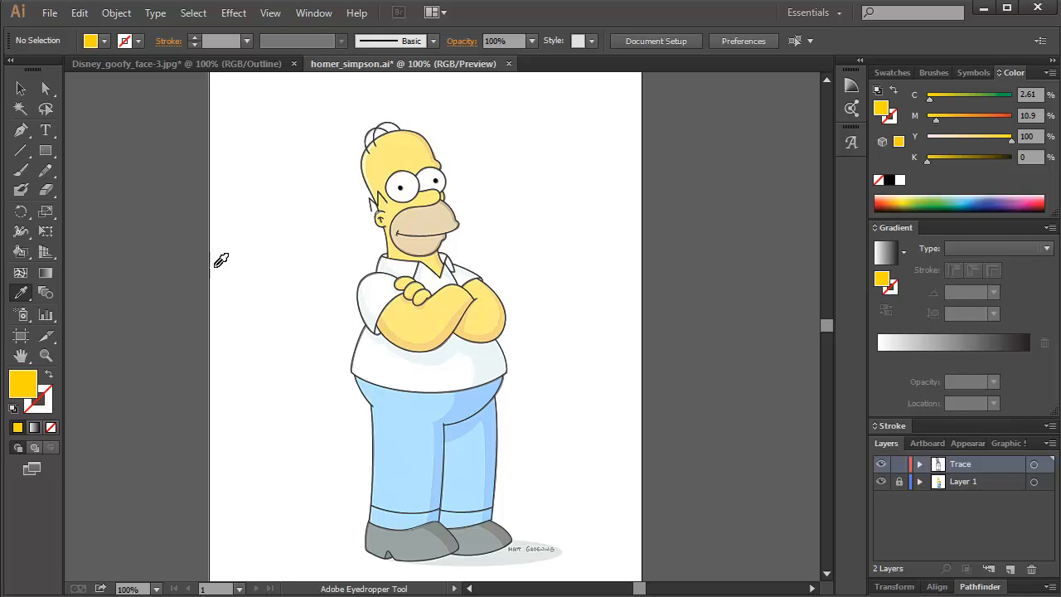
{"action": "left_click", "coordinate": [49, 408]}
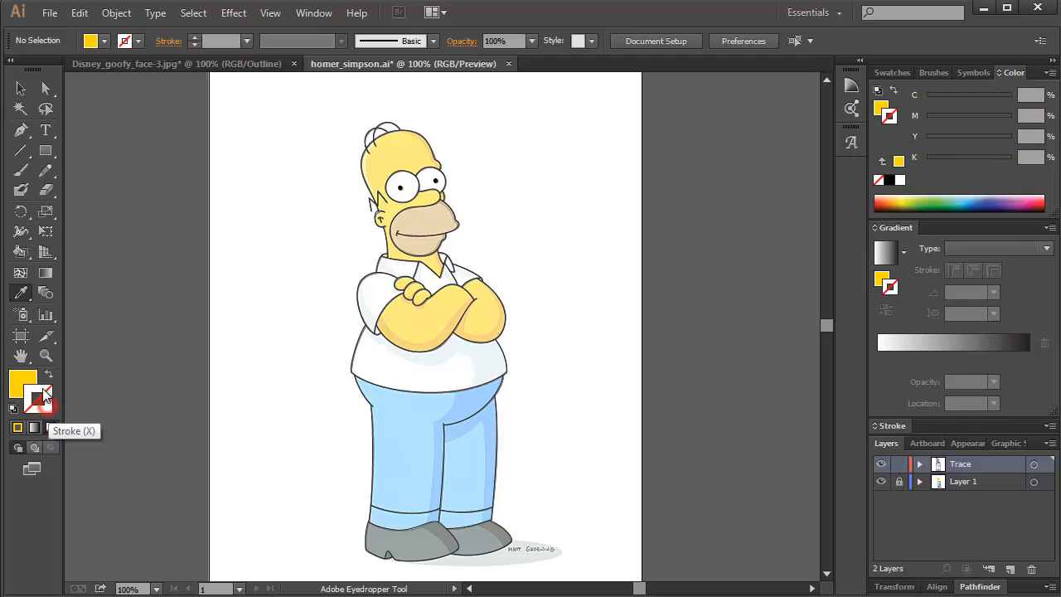
{"action": "left_click", "coordinate": [18, 379]}
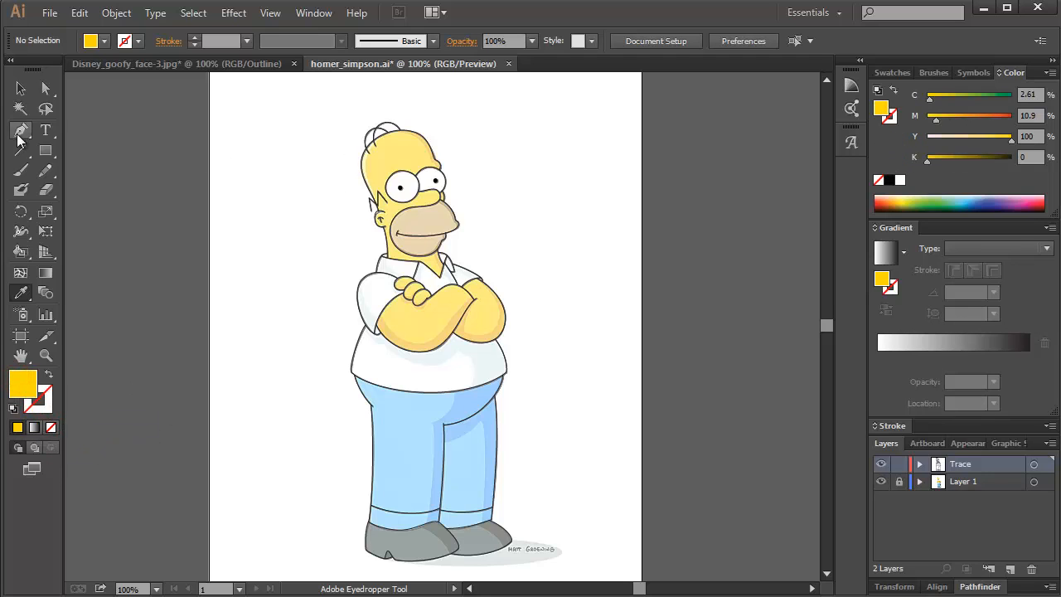
{"action": "left_click", "coordinate": [21, 252]}
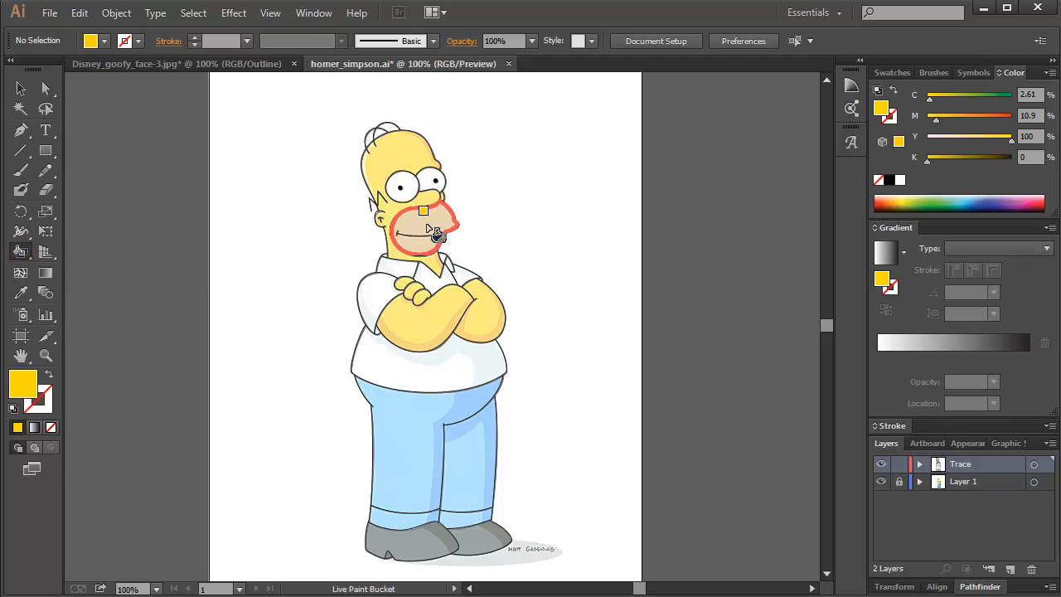
{"action": "left_click", "coordinate": [399, 153]}
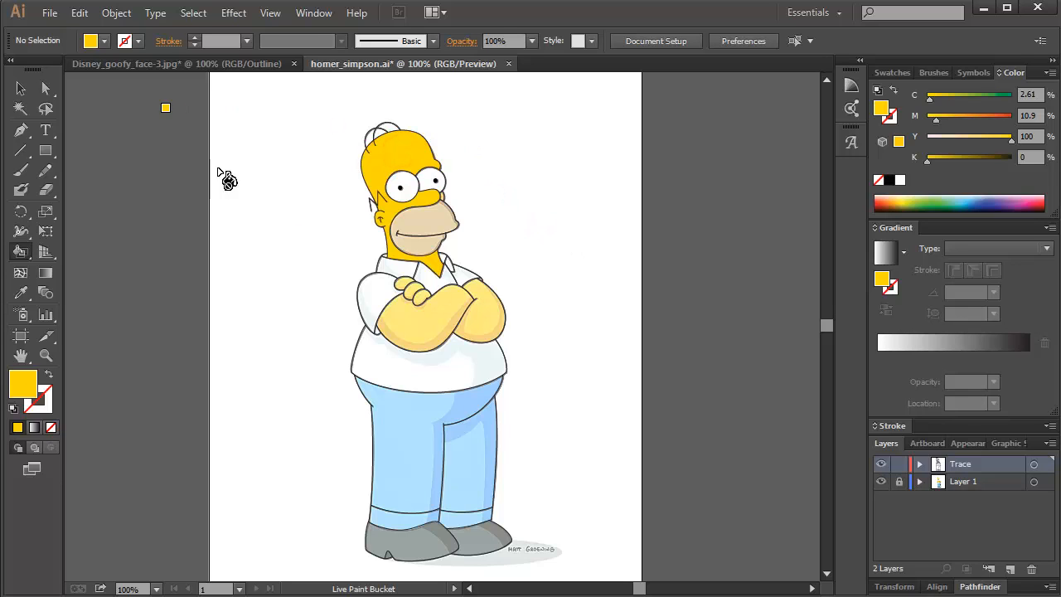
{"action": "left_click", "coordinate": [882, 482]}
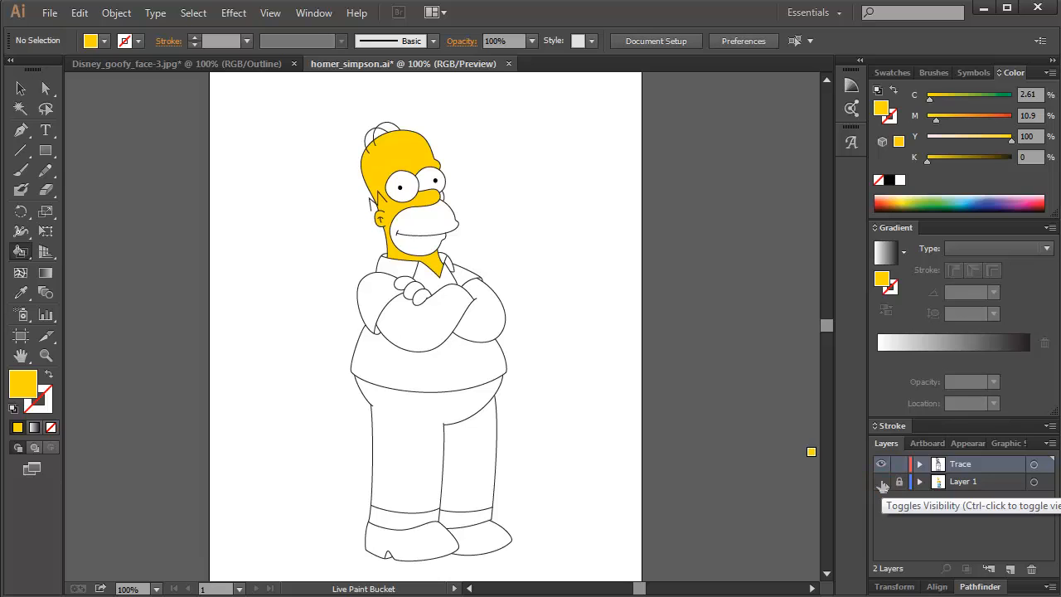
{"action": "left_click", "coordinate": [882, 482]}
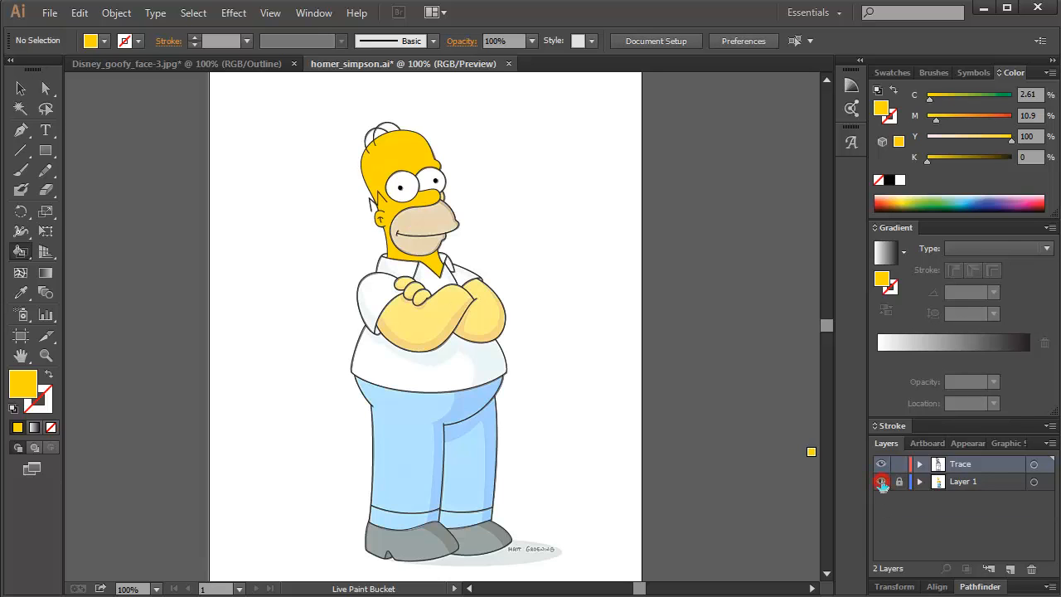
Fill both crossed arms, the fingers and the small patch beside the nose with yellow, and check the fills with Layer 1 temporarily hidden.
{"action": "scroll", "coordinate": [446, 191], "scroll_direction": "up", "scroll_amount": 2}
{"action": "scroll", "coordinate": [446, 190], "scroll_direction": "up", "scroll_amount": 1}
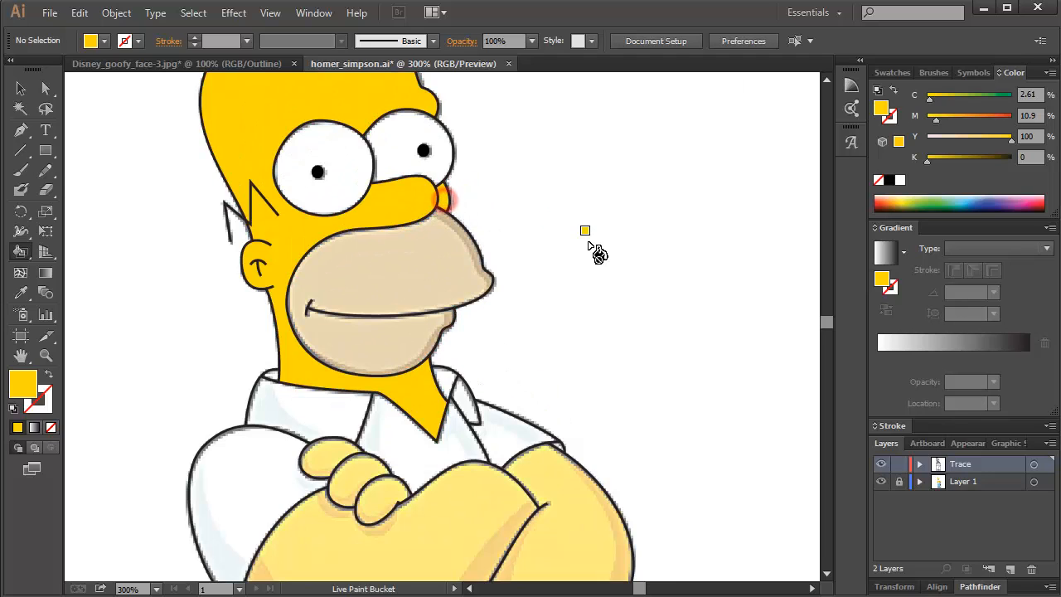
{"action": "left_click", "coordinate": [486, 511]}
{"action": "left_click", "coordinate": [384, 496]}
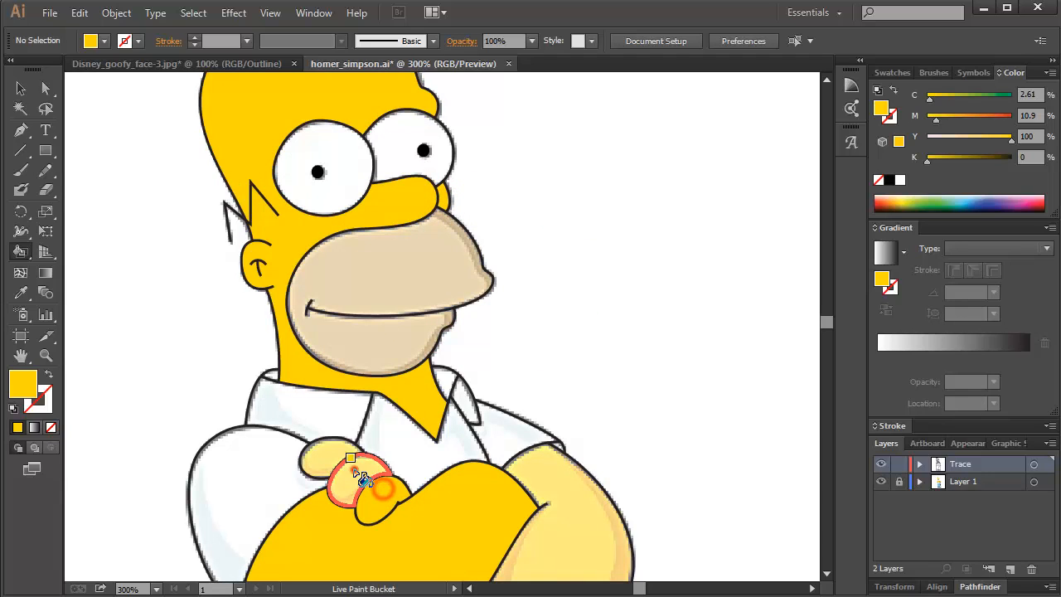
{"action": "left_click", "coordinate": [336, 456]}
{"action": "left_click", "coordinate": [571, 500]}
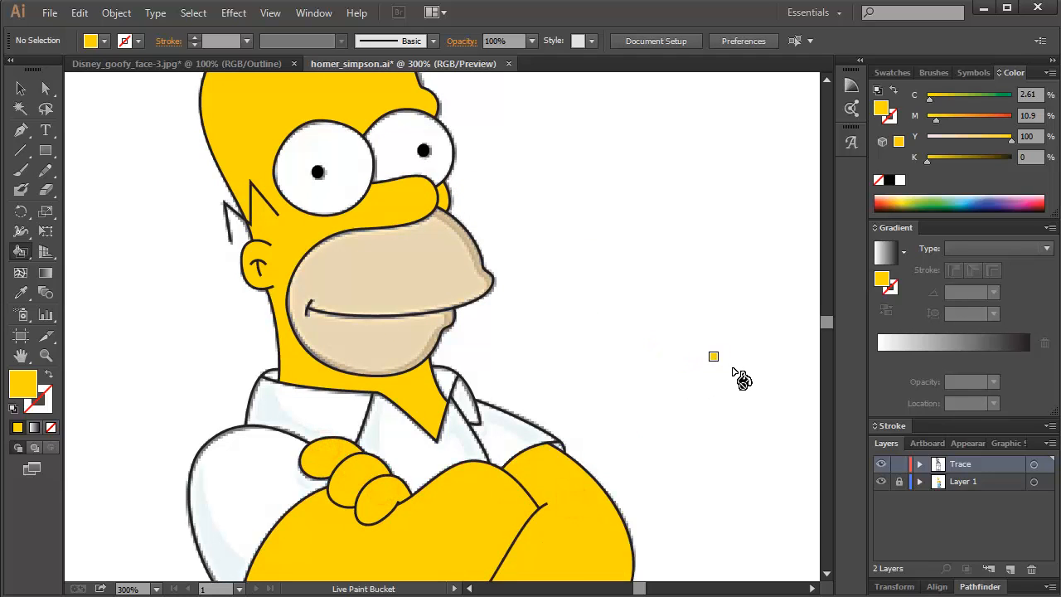
{"action": "left_click_drag", "start_coordinate": [704, 415], "coordinate": [673, 301]}
{"action": "mouse_move", "coordinate": [676, 405]}
{"action": "left_mouse_down"}
{"action": "mouse_move", "coordinate": [686, 237]}
{"action": "mouse_move", "coordinate": [709, 434]}
{"action": "left_mouse_up"}
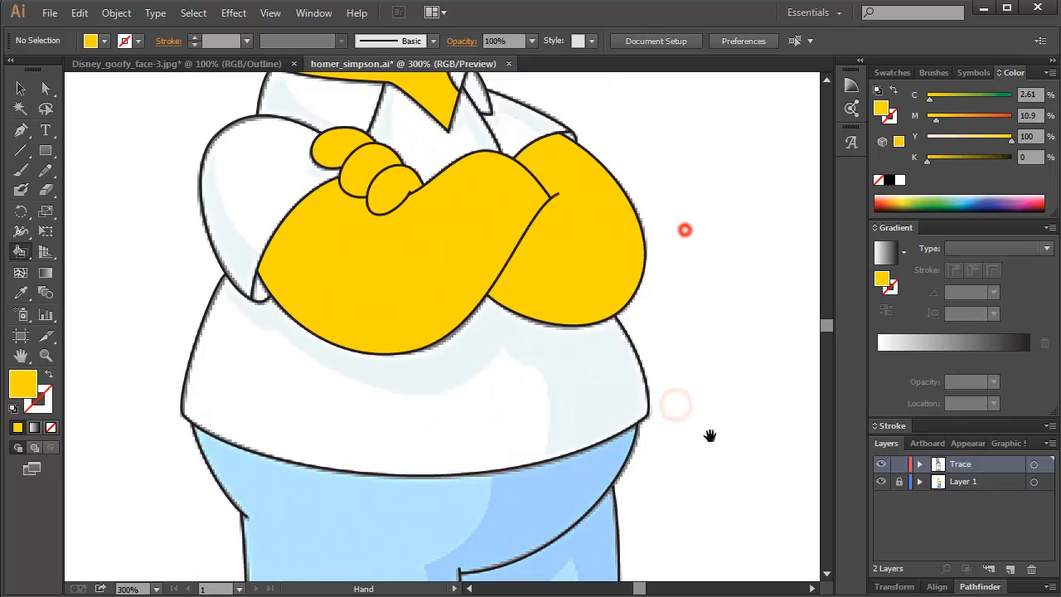
{"action": "mouse_move", "coordinate": [688, 180]}
{"action": "left_mouse_down"}
{"action": "mouse_move", "coordinate": [675, 207]}
{"action": "mouse_move", "coordinate": [694, 291]}
{"action": "left_mouse_up"}
{"action": "scroll", "coordinate": [630, 294], "scroll_direction": "down", "scroll_amount": 2}
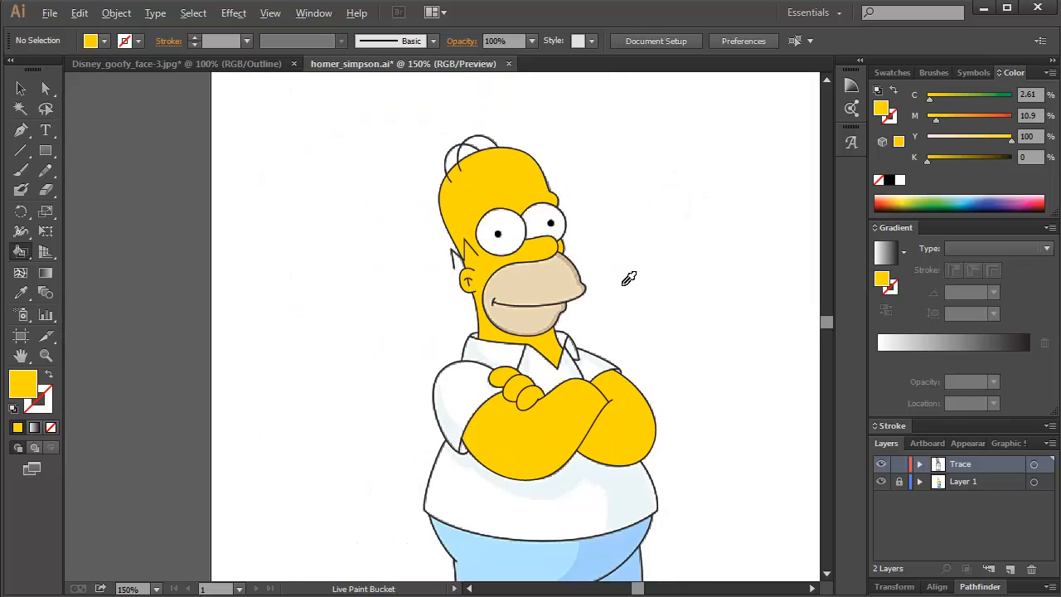
{"action": "left_click", "coordinate": [882, 481]}
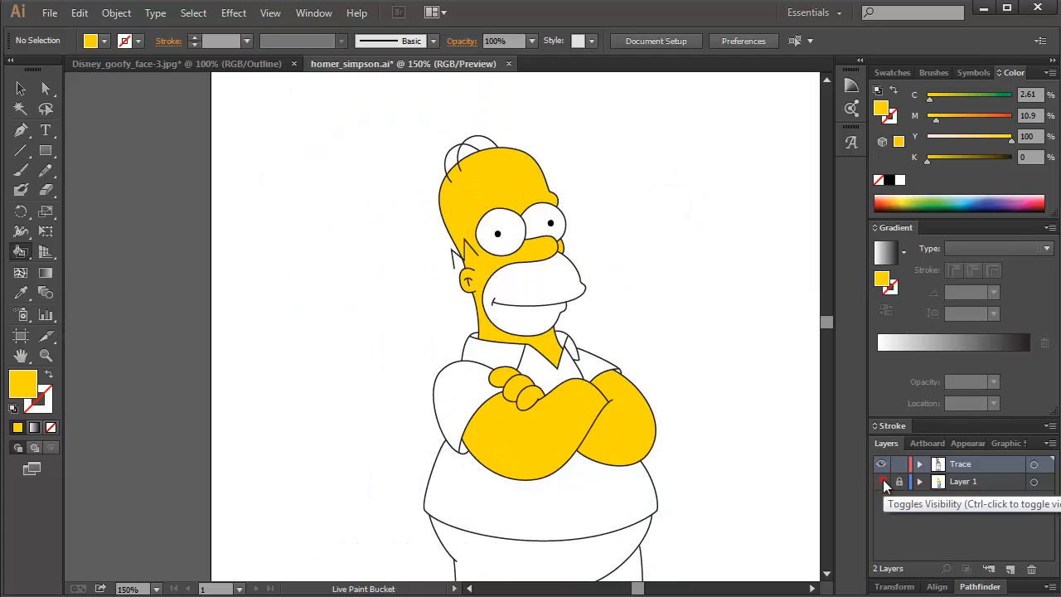
{"action": "left_click", "coordinate": [882, 481]}
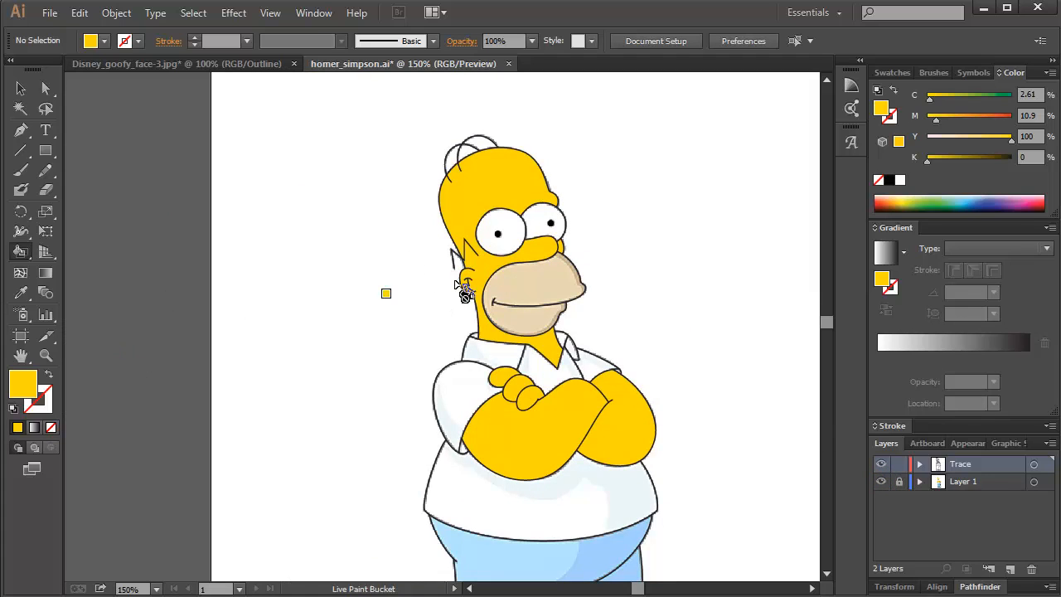
With nothing selected, sample the beige of the mouth area from the reference picture as the fill colour.
{"action": "left_click", "coordinate": [21, 89]}
{"action": "left_click", "coordinate": [251, 177]}
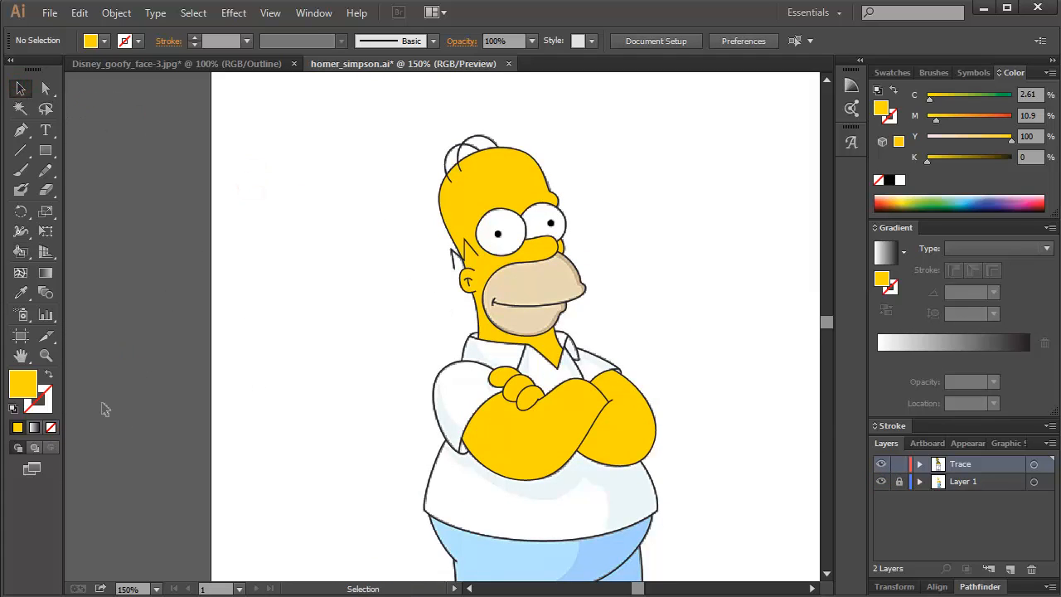
{"action": "key", "text": "i"}
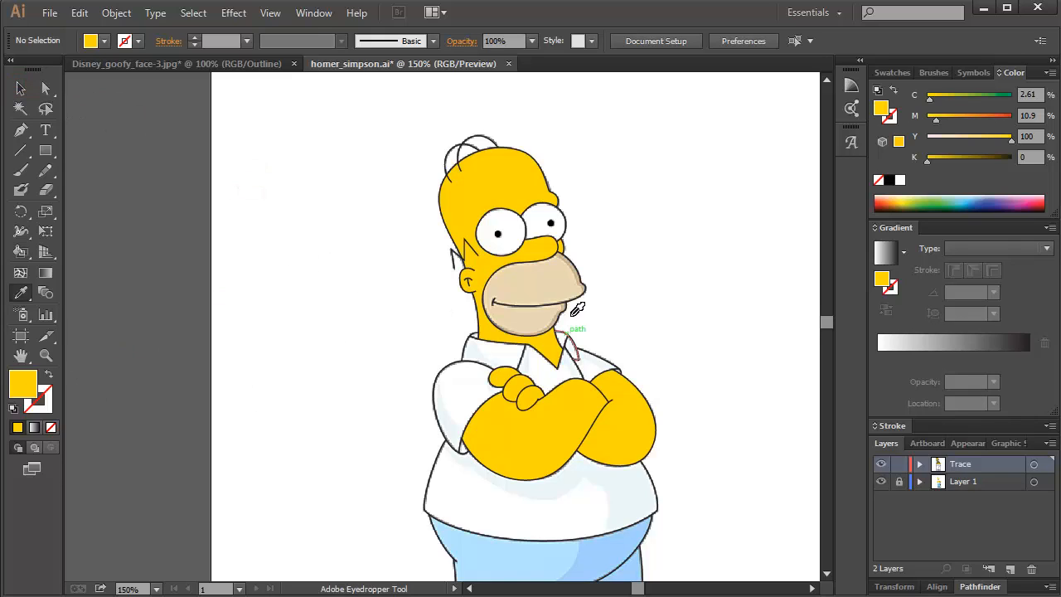
{"action": "left_click", "coordinate": [537, 285]}
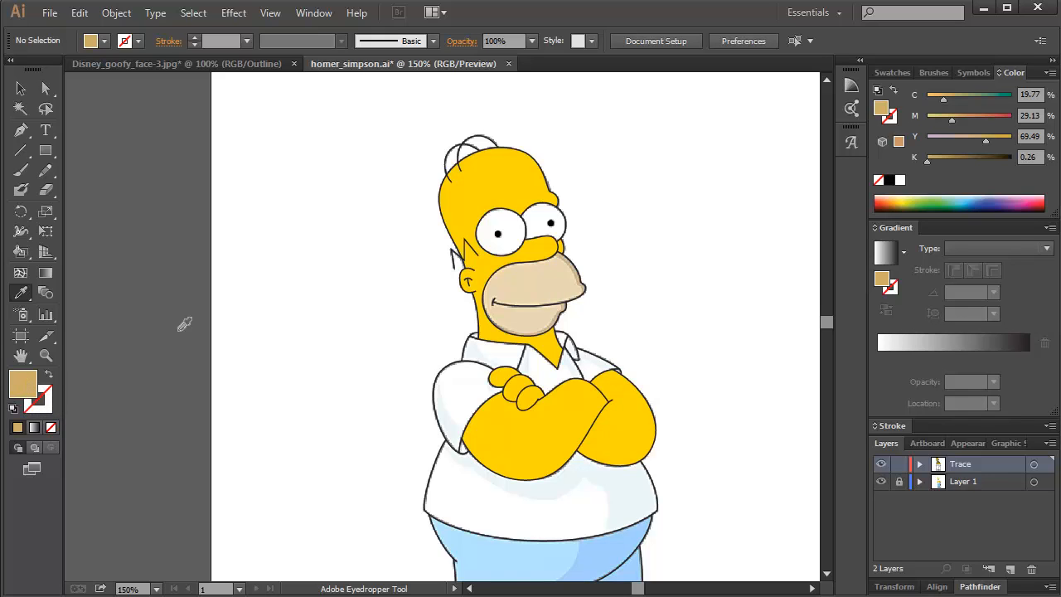
Save the sampled beige as a new swatch and fill the mouth area with it using the Live Paint Bucket.
{"action": "left_click", "coordinate": [893, 73]}
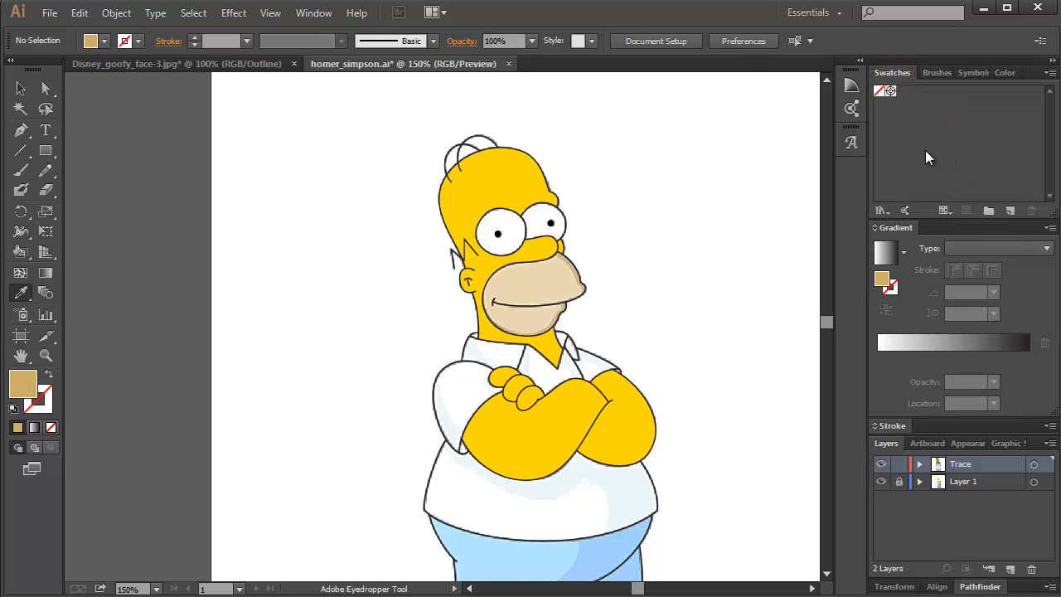
{"action": "double_click", "coordinate": [21, 379]}
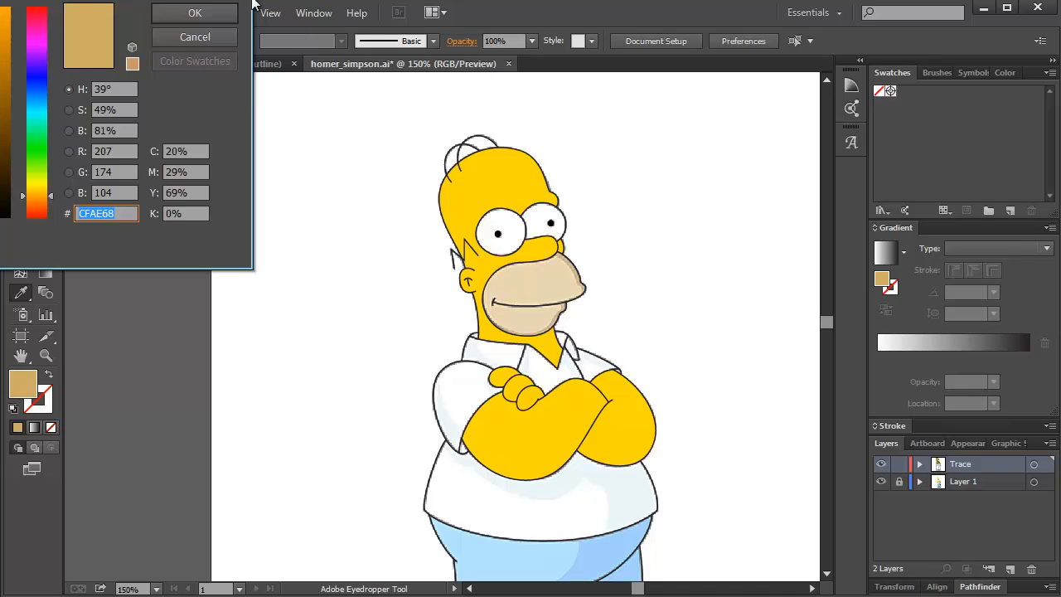
{"action": "left_click", "coordinate": [192, 37]}
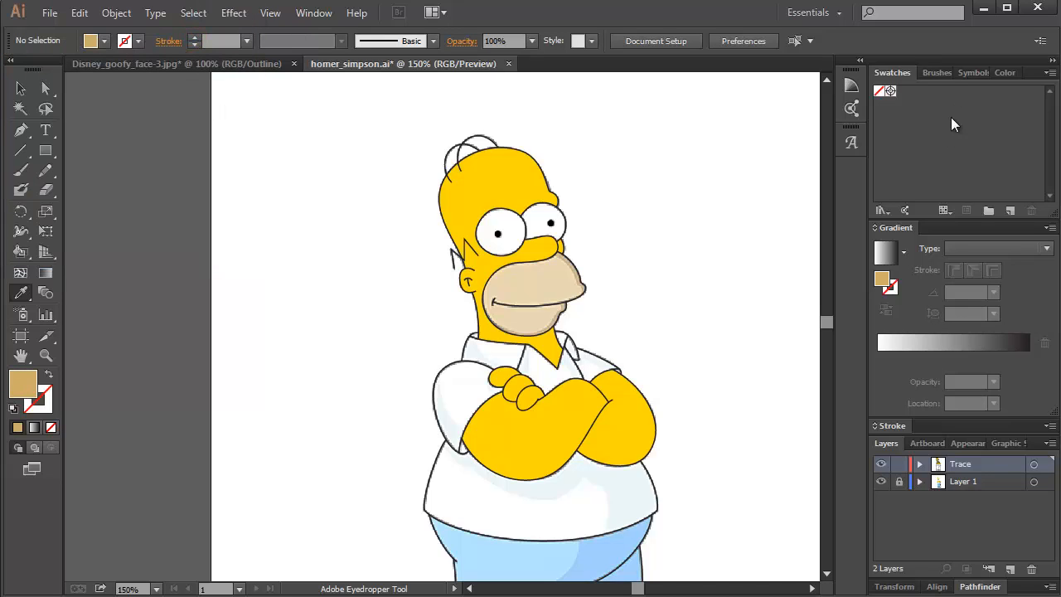
{"action": "left_click", "coordinate": [1010, 209]}
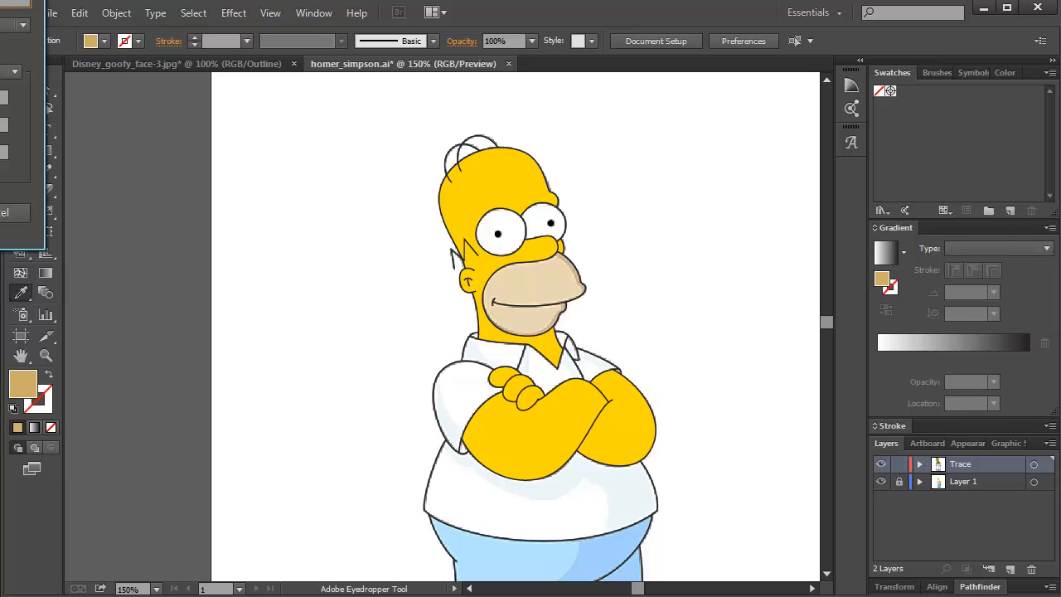
{"action": "key", "text": "Return"}
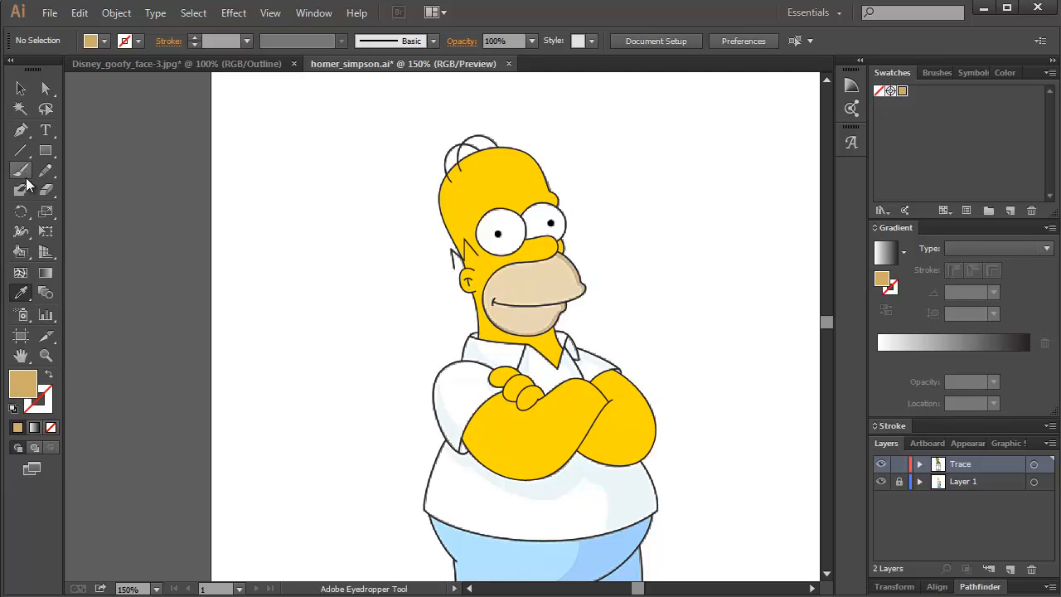
{"action": "left_click", "coordinate": [21, 252]}
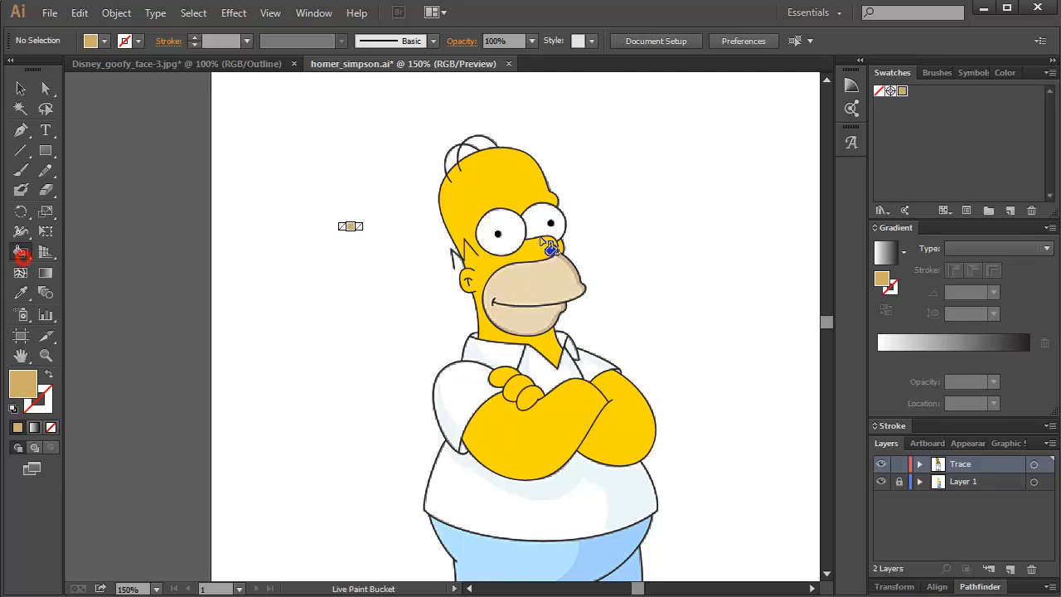
{"action": "left_click", "coordinate": [537, 284]}
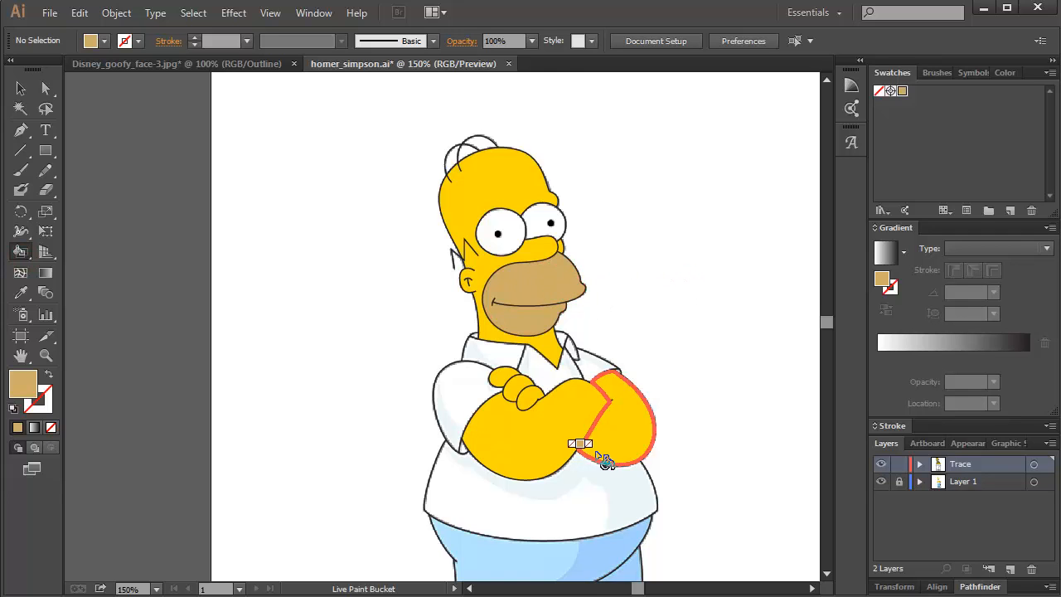
Sample the pale blue shirt shadow from the reference and fill the shadow shape below the crossed arms with Live Paint.
{"action": "left_click_drag", "start_coordinate": [707, 458], "coordinate": [594, 280]}
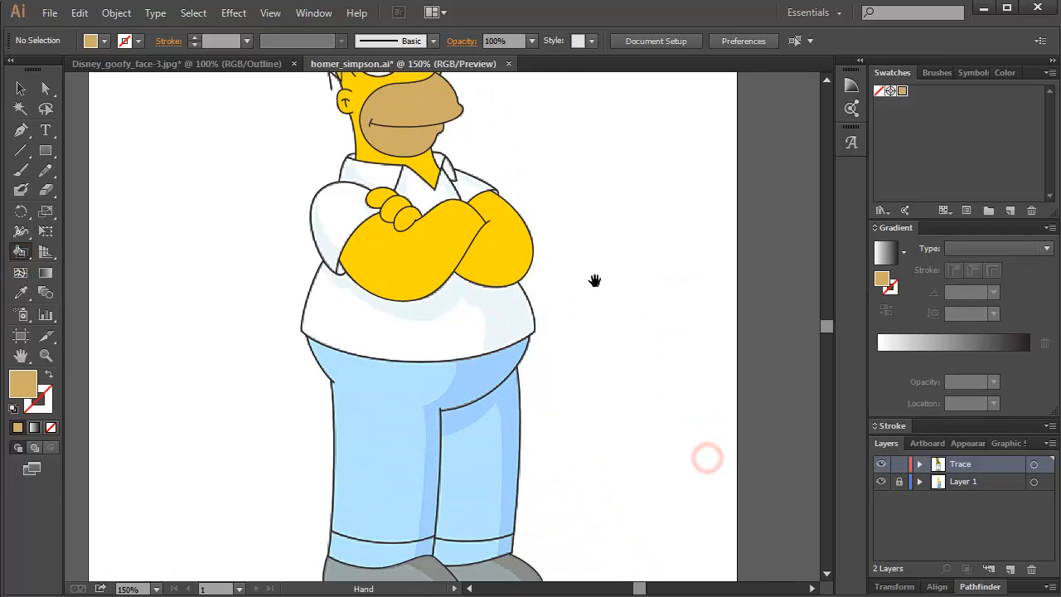
{"action": "scroll", "coordinate": [529, 338], "scroll_direction": "up", "scroll_amount": 2}
{"action": "left_click_drag", "start_coordinate": [511, 303], "coordinate": [611, 339]}
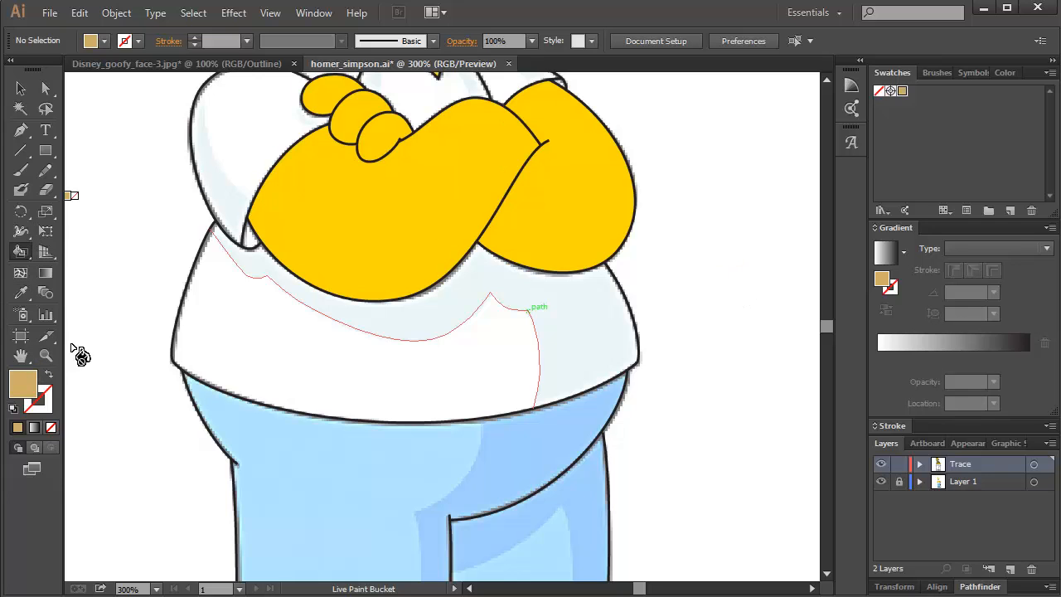
{"action": "key", "text": "i"}
{"action": "left_click", "coordinate": [593, 309]}
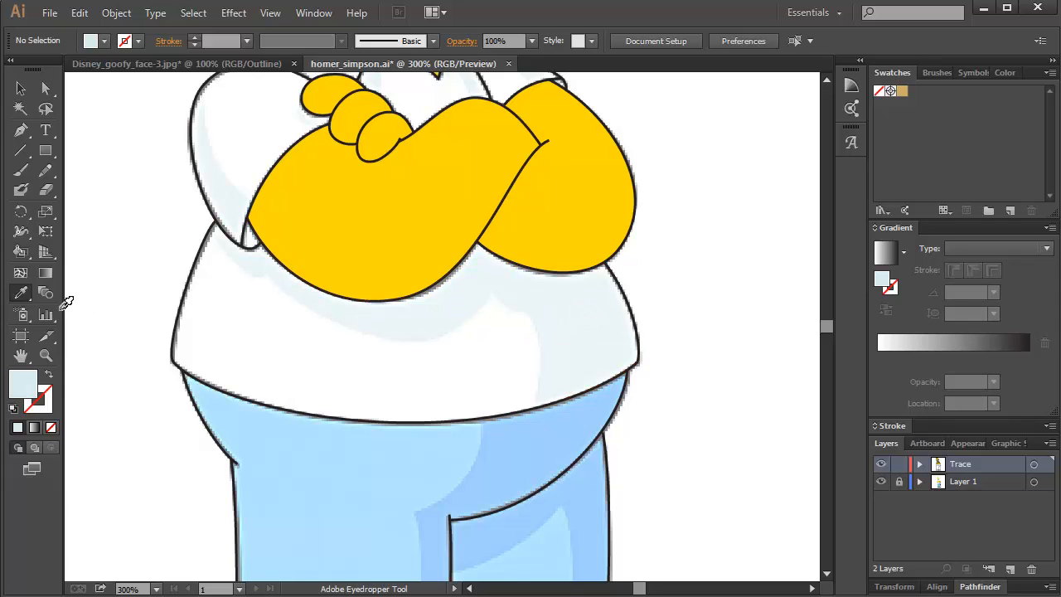
{"action": "left_click", "coordinate": [22, 254]}
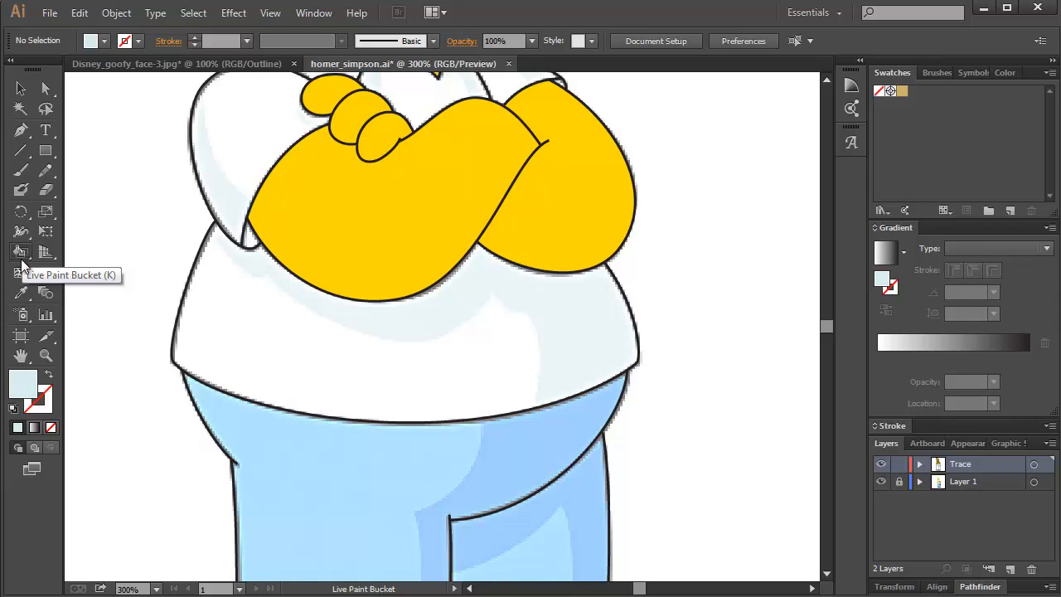
{"action": "left_click", "coordinate": [591, 315]}
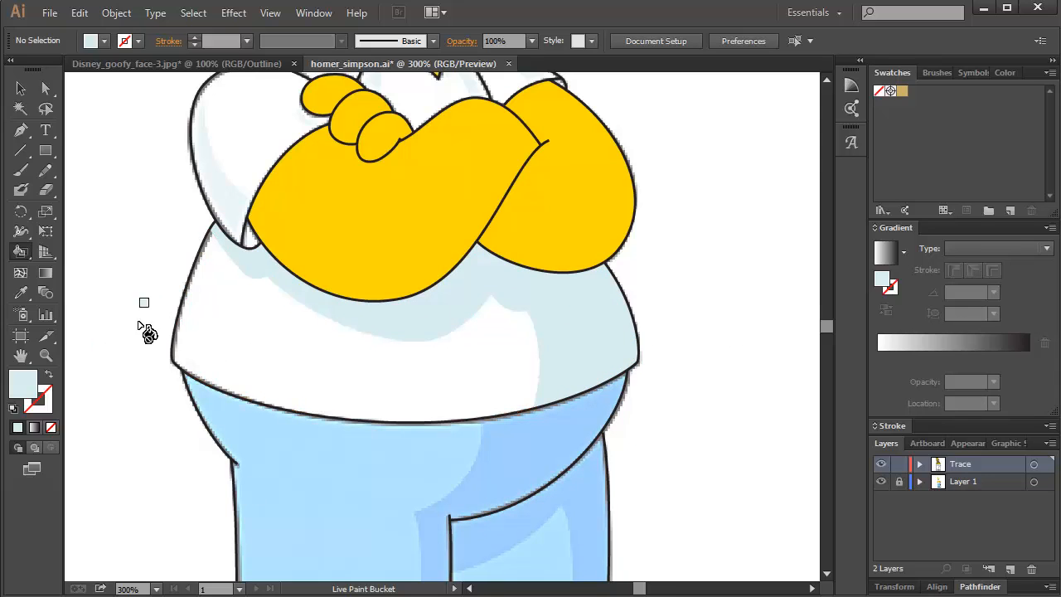
Hide the reference picture on Layer 1 and display the painted figure at 100% zoom.
{"action": "left_click", "coordinate": [20, 89]}
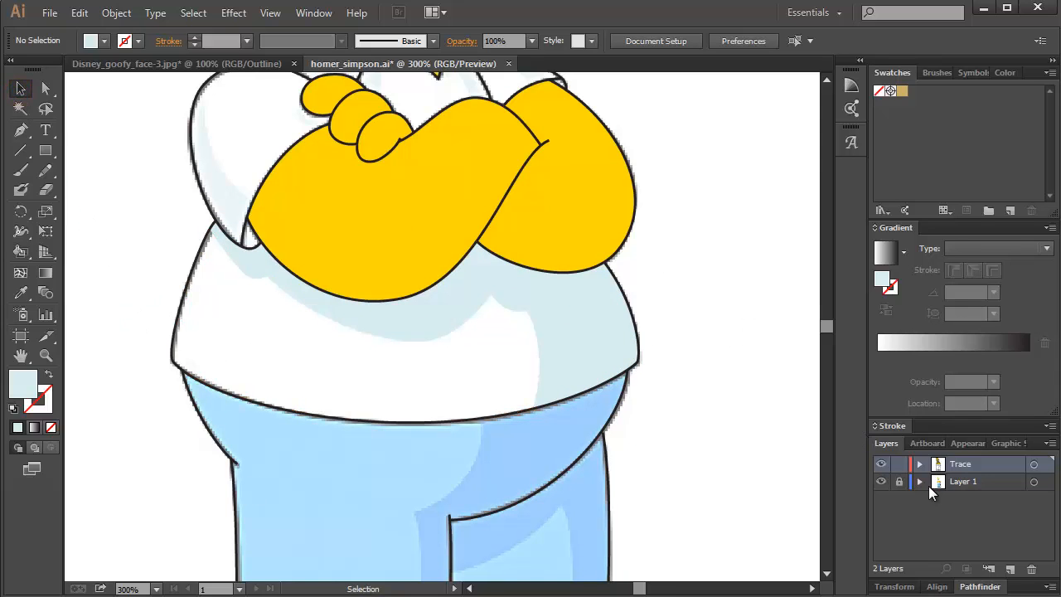
{"action": "left_click", "coordinate": [881, 483]}
{"action": "key", "text": "ctrl+1"}
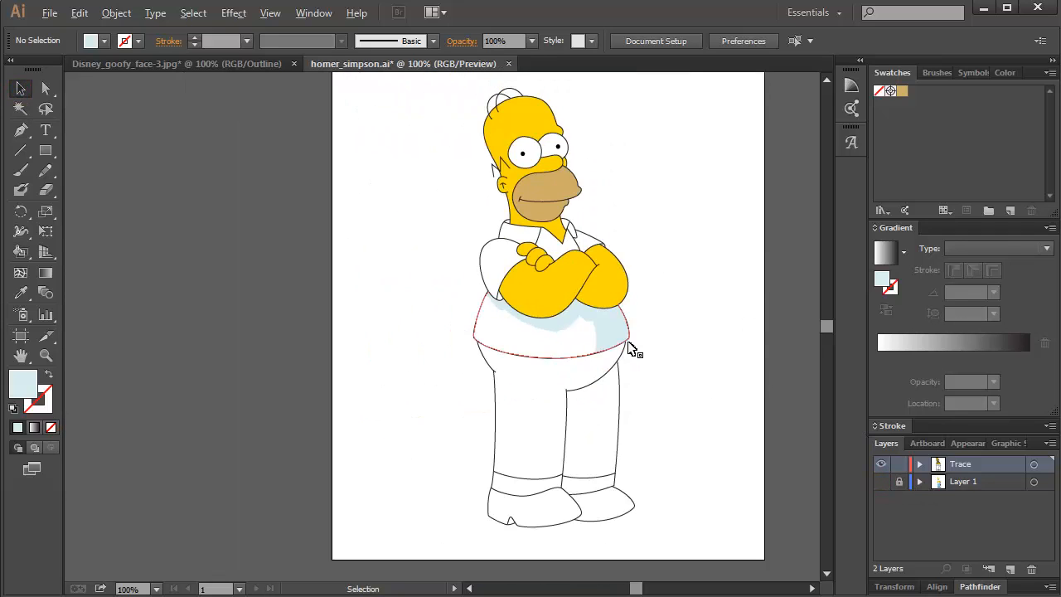